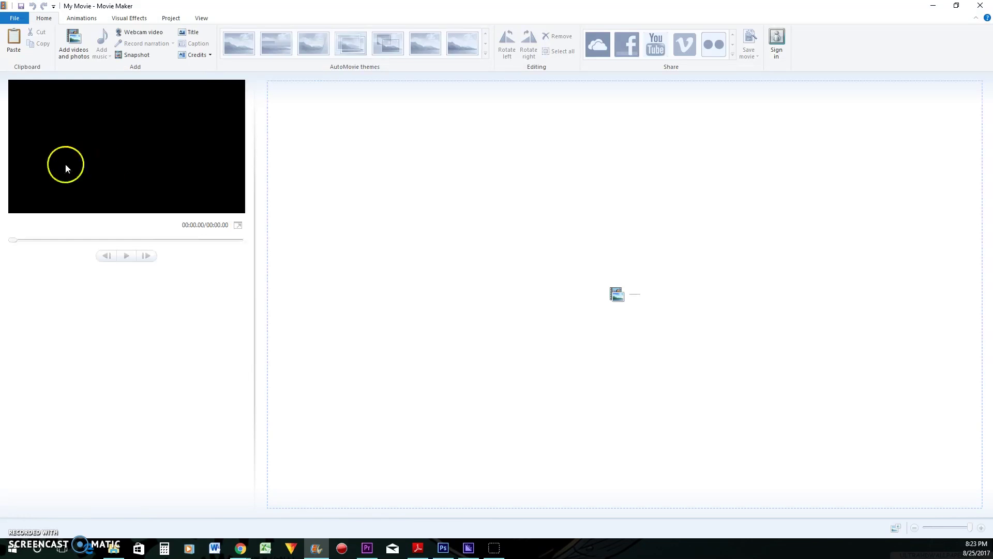
pyautogui.click(87, 17)
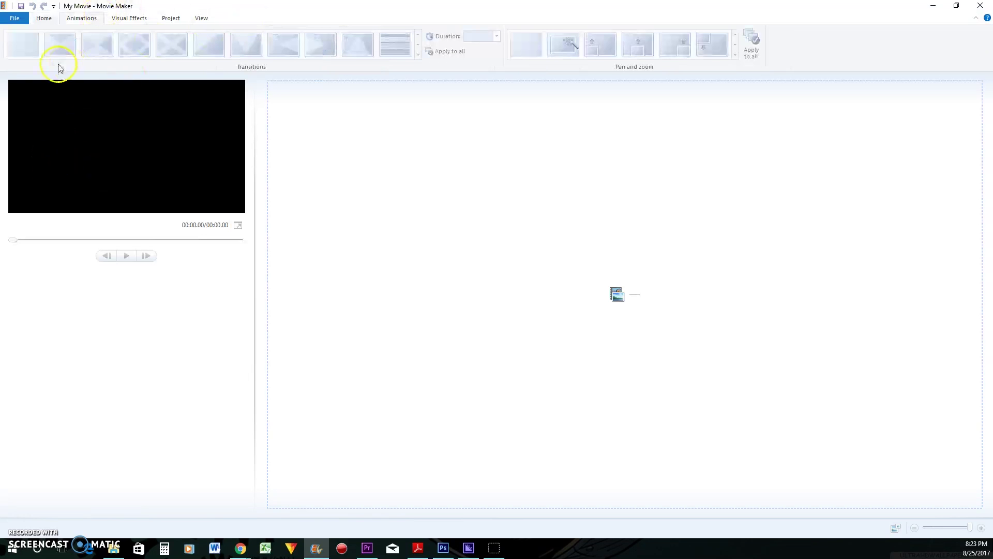
pyautogui.scroll(-2, 403, 45)
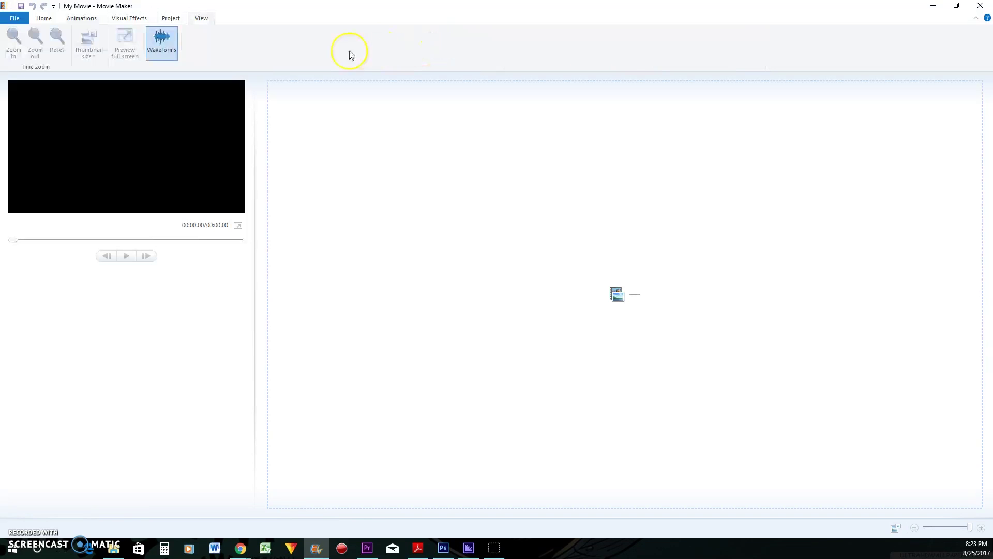
pyautogui.click(82, 19)
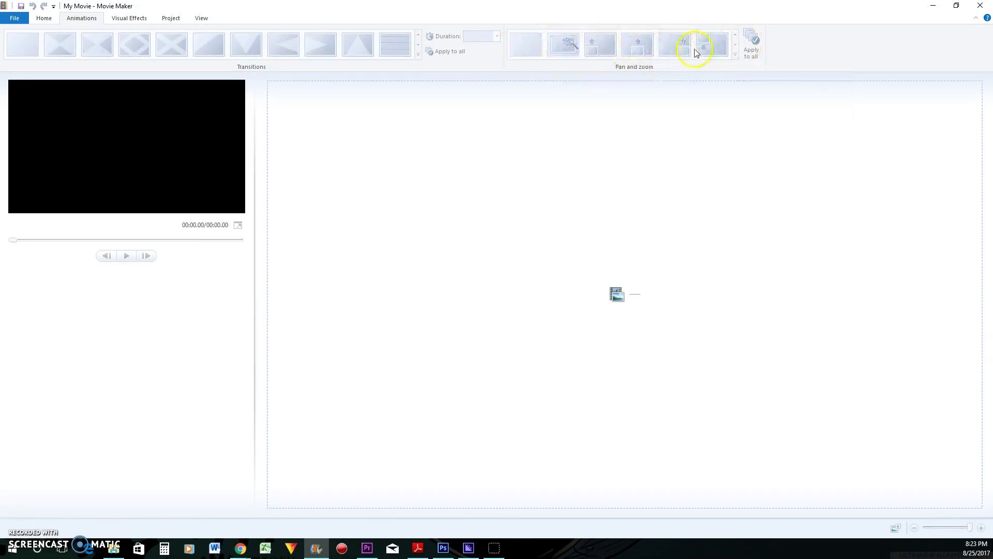
pyautogui.click(148, 19)
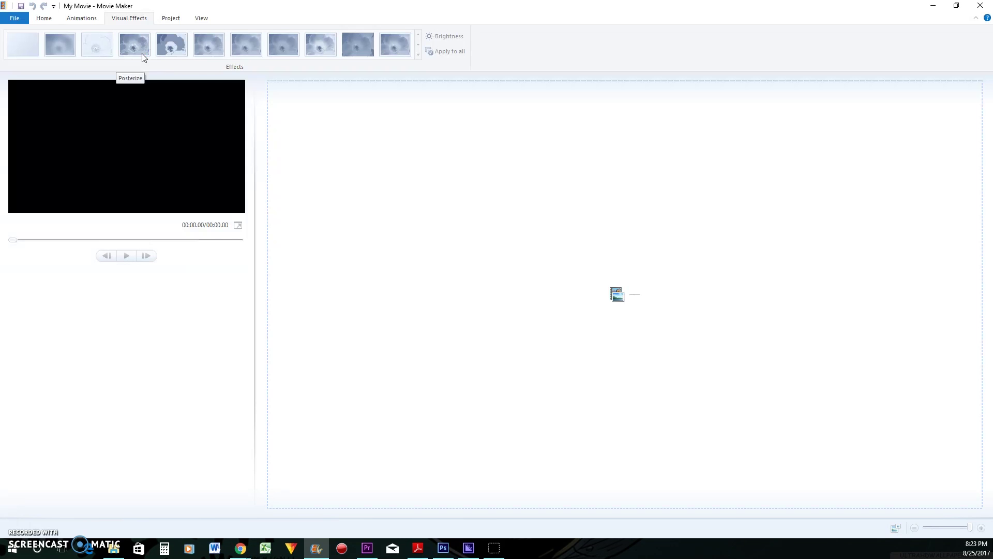
pyautogui.click(167, 18)
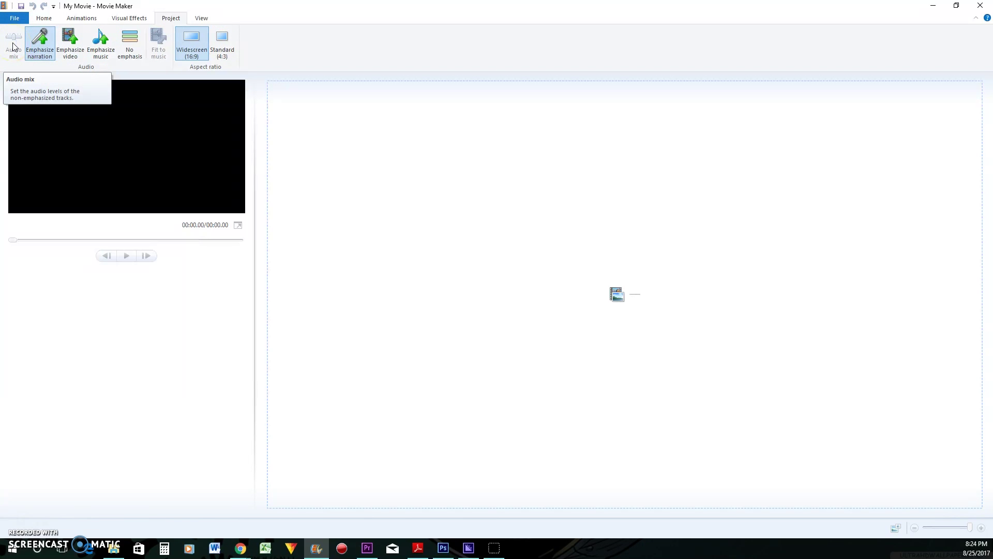
pyautogui.click(103, 58)
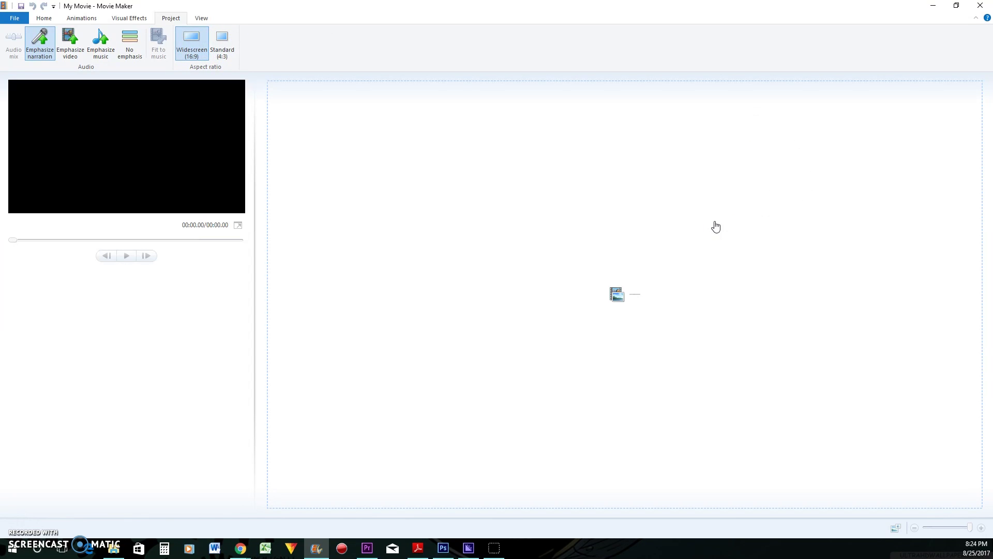
pyautogui.click(203, 18)
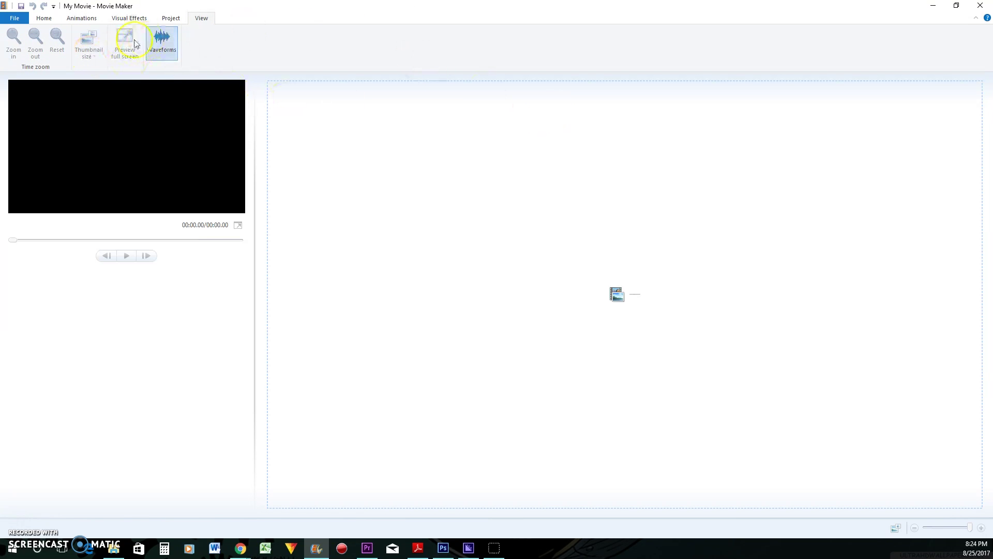
pyautogui.click(45, 18)
# Browse to the Raw Footage folder on the Seagate Backup Plus Drive.
pyautogui.click(73, 42)
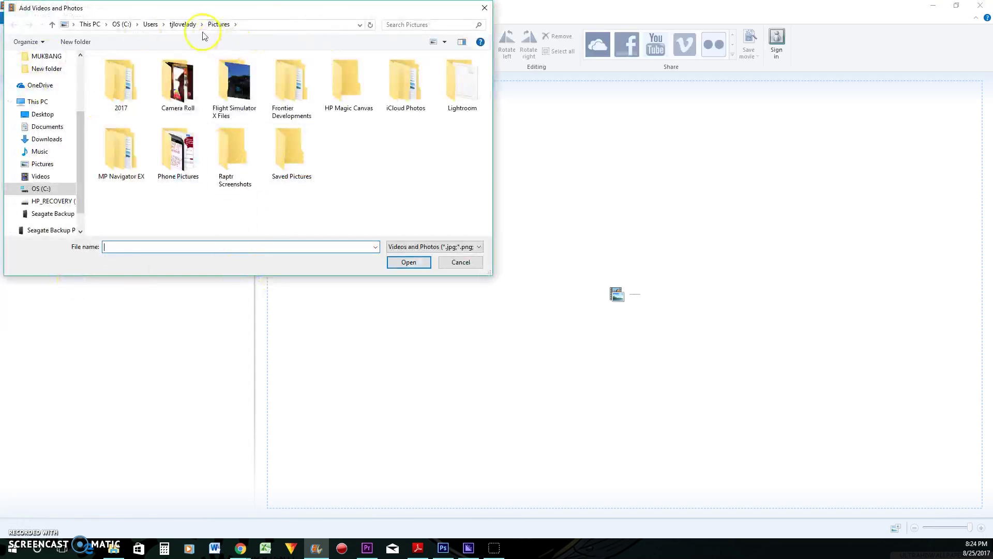
pyautogui.scroll(3, 70, 170)
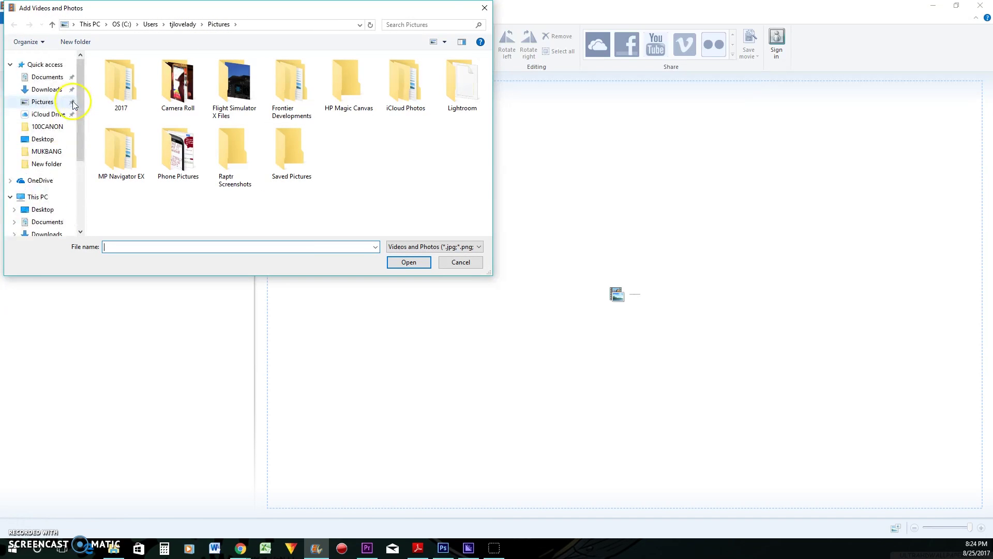
pyautogui.scroll(-3, 61, 156)
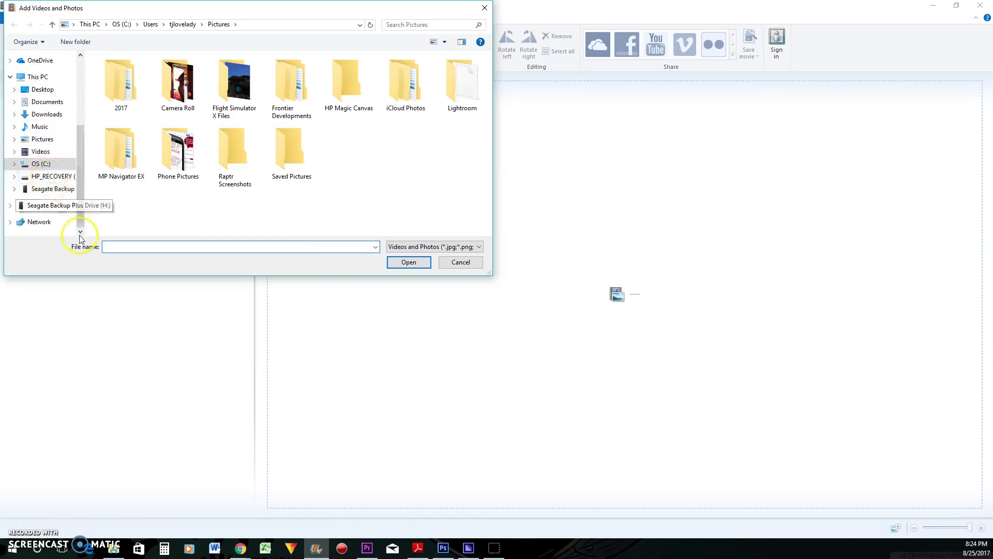
pyautogui.click(60, 205)
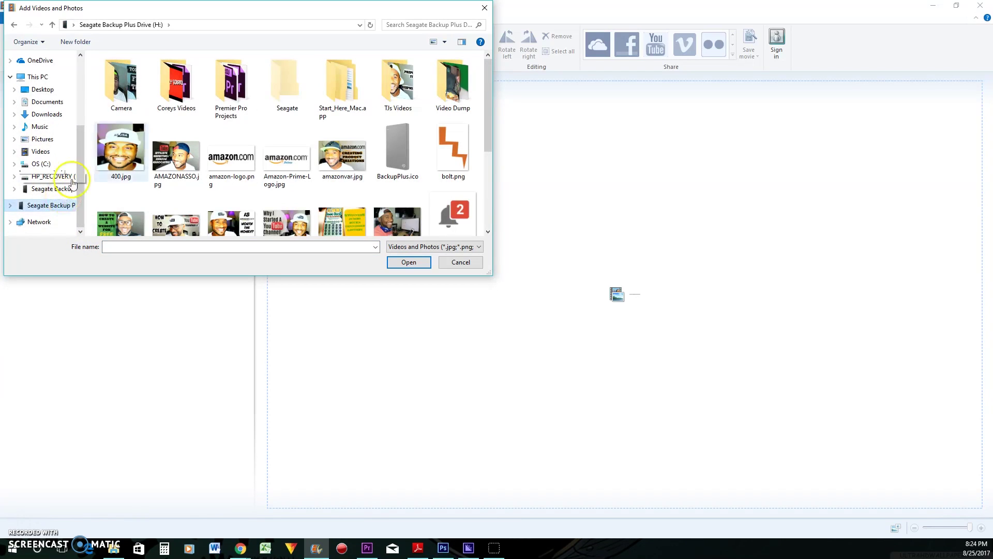
pyautogui.doubleClick(392, 94)
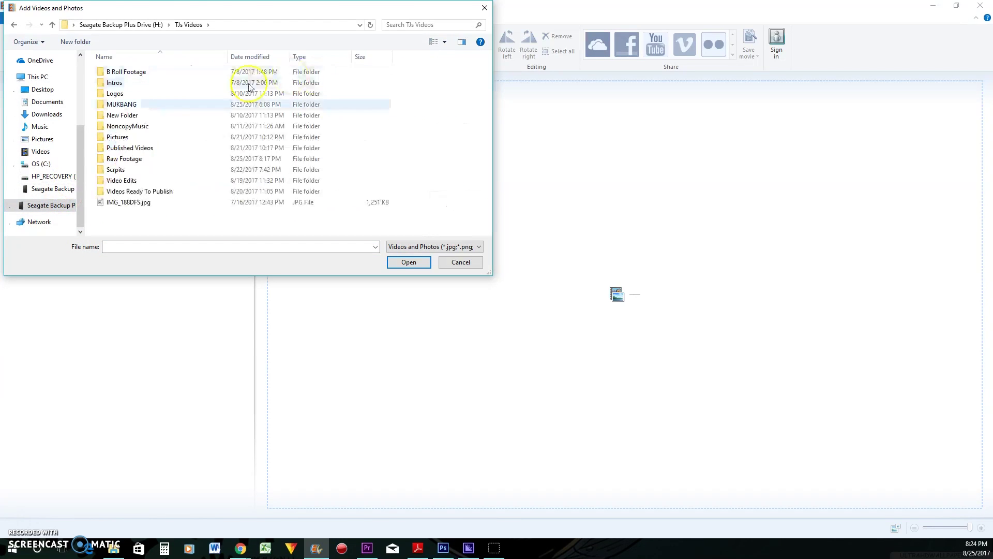
pyautogui.doubleClick(173, 159)
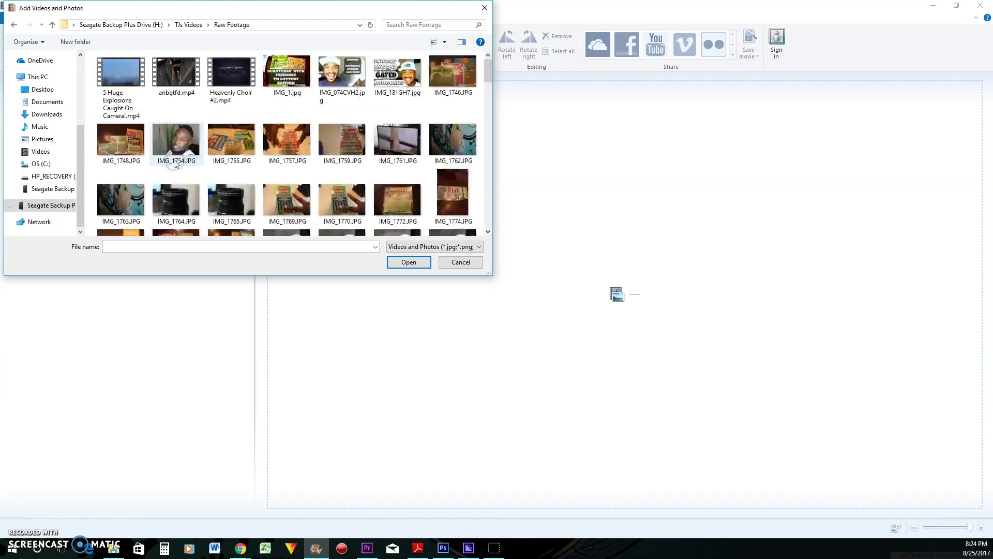
# Select MVI_1789.MP4 and MVI_1790.MP4 together and import them into the project.
pyautogui.scroll(-5, 393, 145)
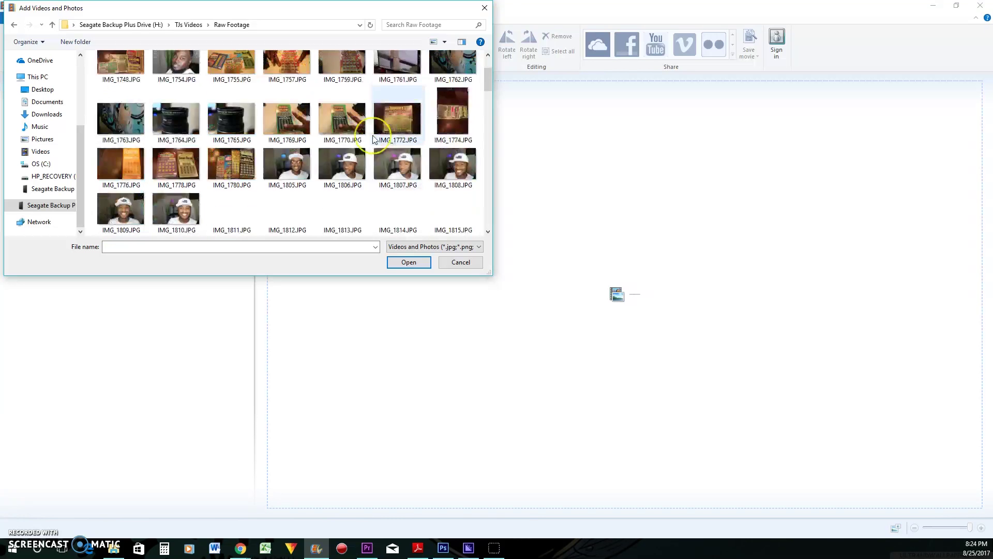
pyautogui.scroll(-10, 373, 138)
pyautogui.scroll(3, 380, 111)
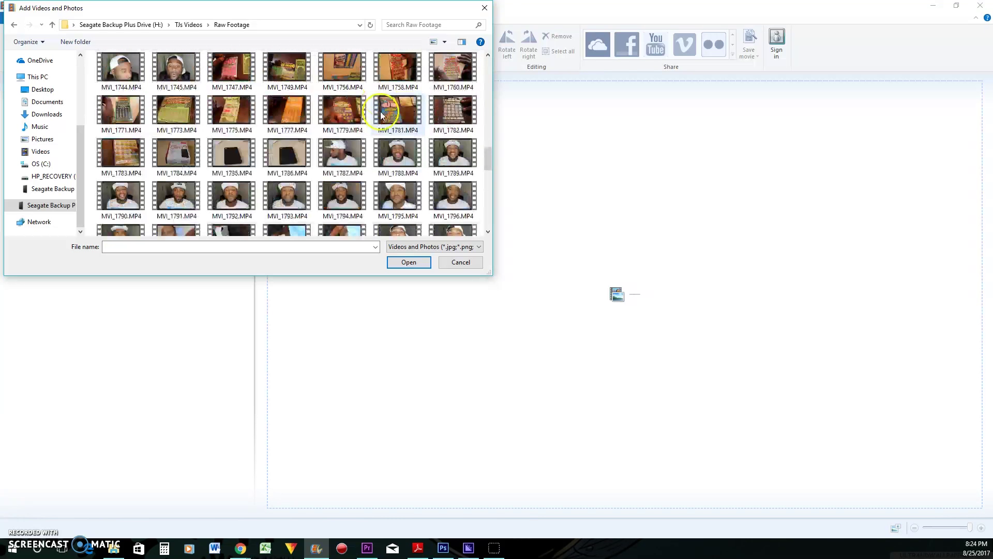
pyautogui.click(121, 199)
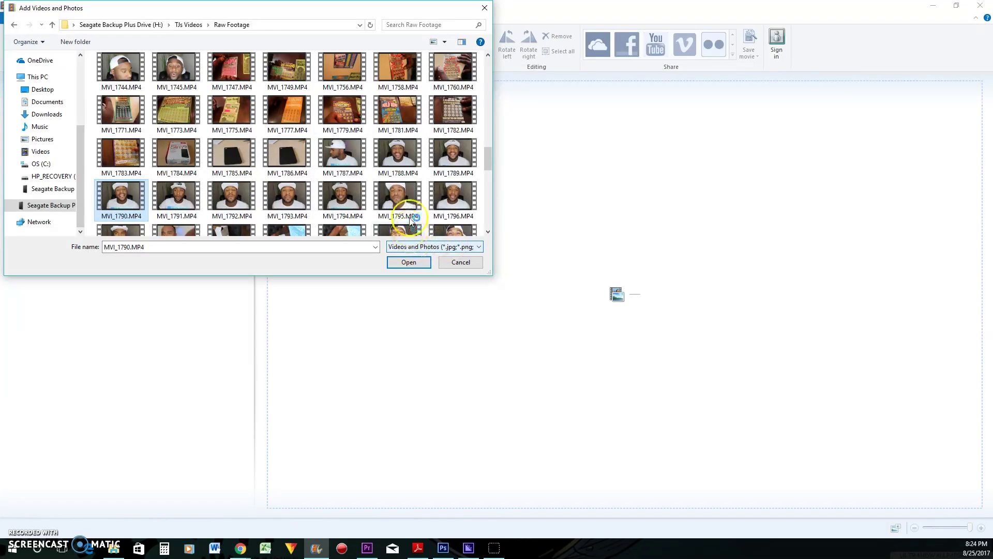
pyautogui.click(453, 153)
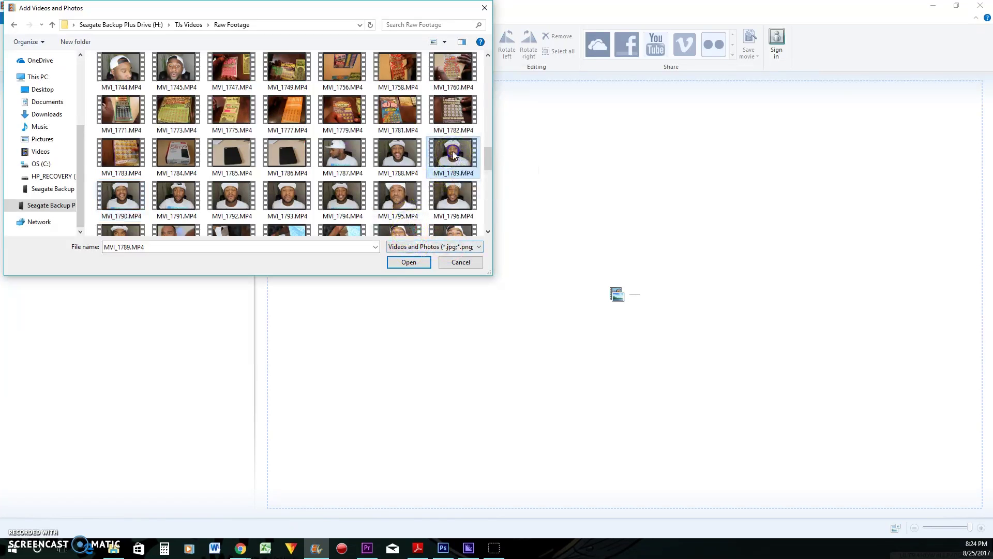
pyautogui.keyDown('ctrl'); pyautogui.click(121, 196); pyautogui.keyUp('ctrl')
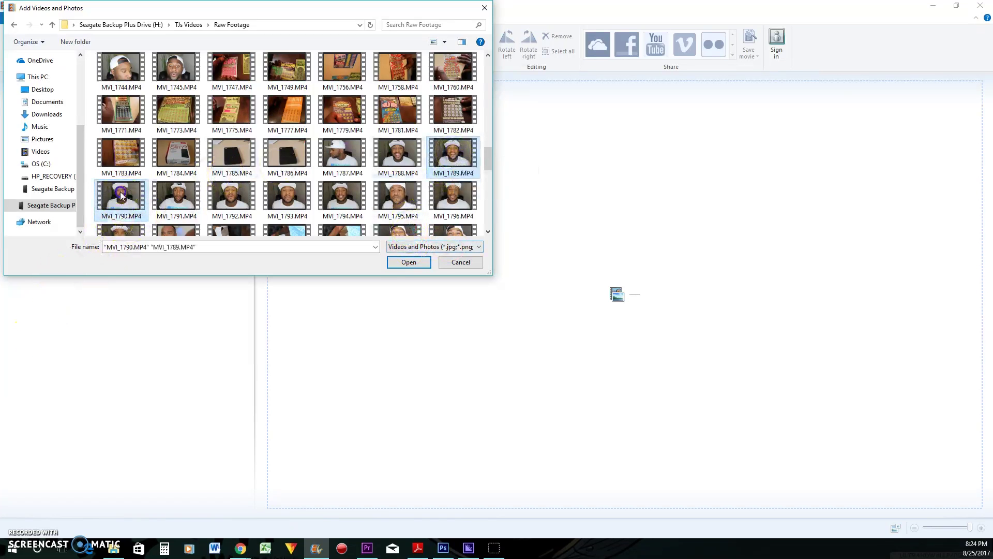
pyautogui.click(408, 262)
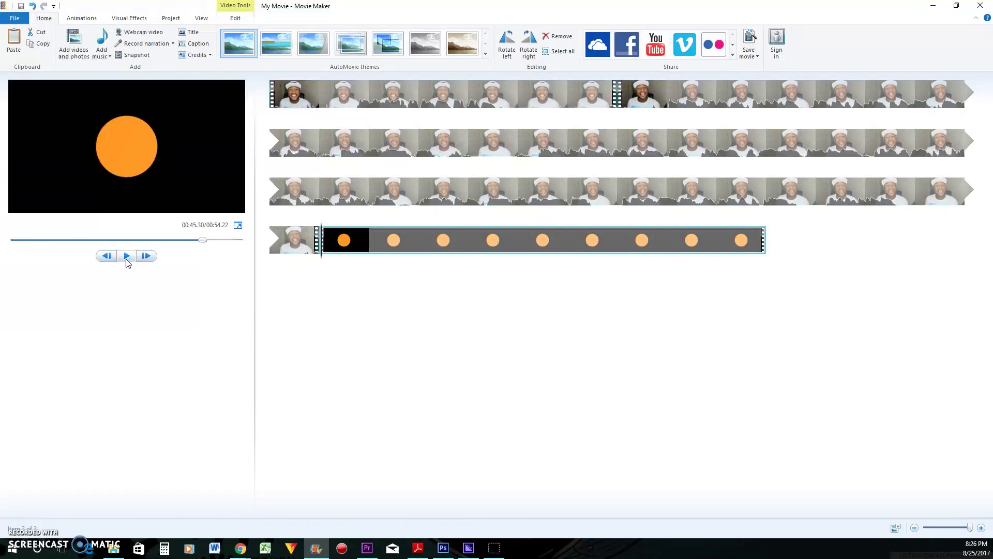
# Preview the orange logo intro that resolves into TJ TECH TALK, then select that clip.
pyautogui.click(126, 260)
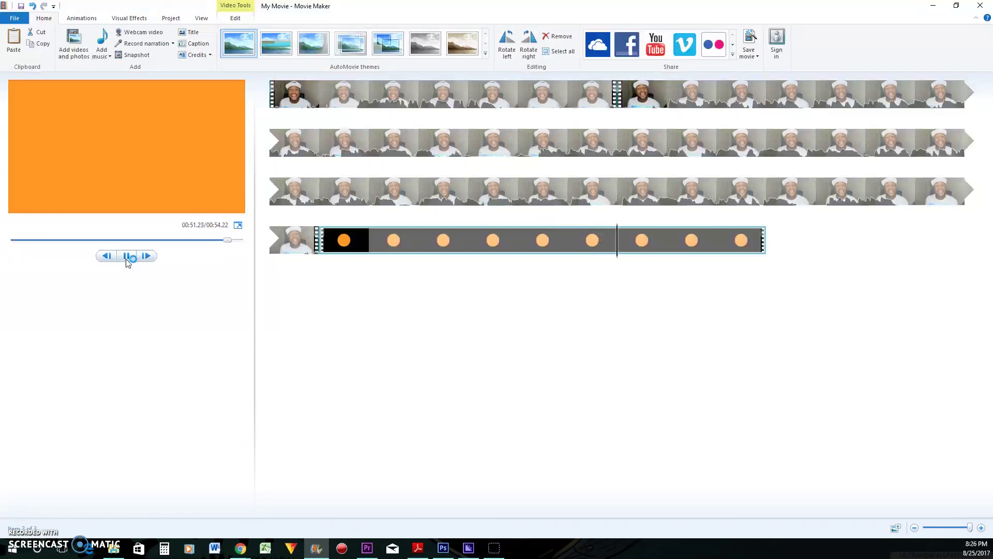
pyautogui.click(126, 257)
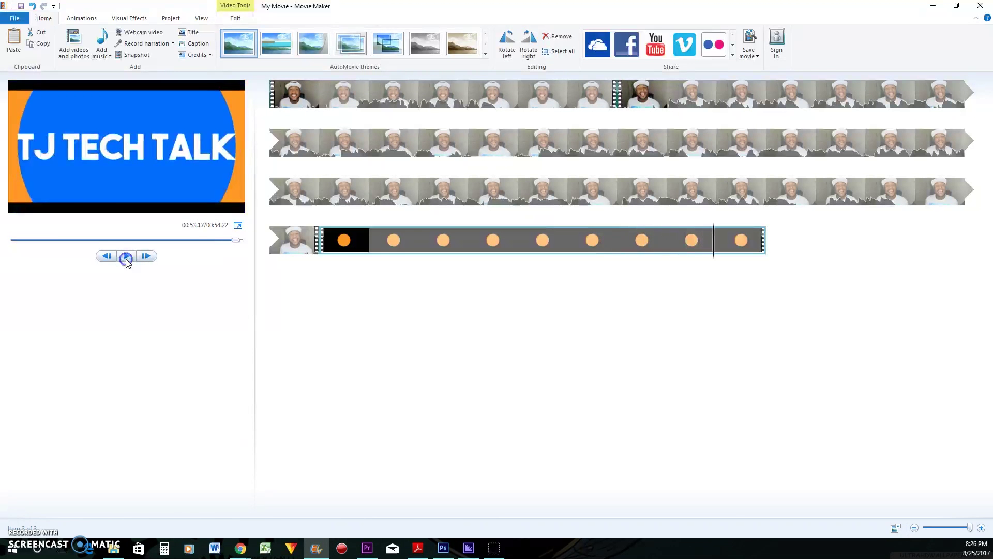
pyautogui.click(323, 194)
pyautogui.click(619, 93)
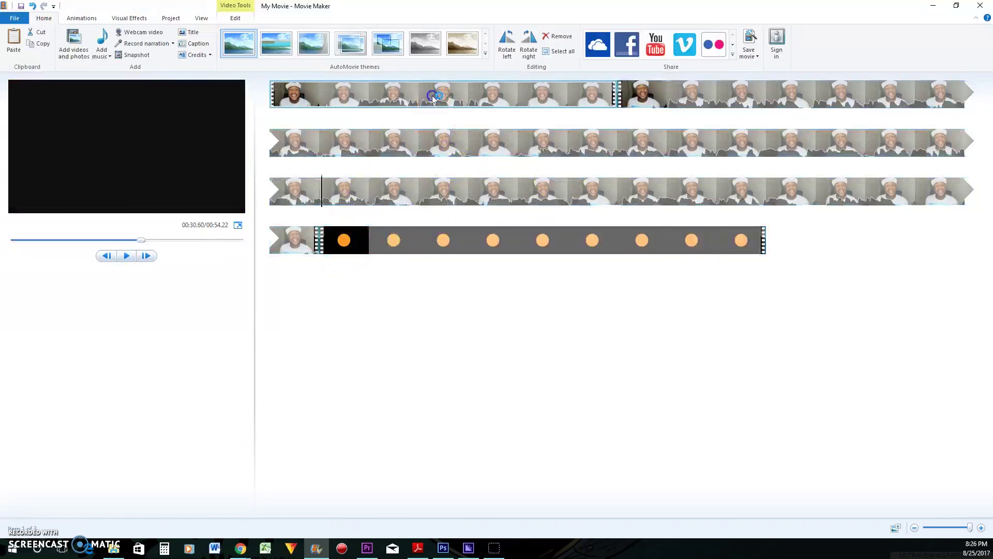
pyautogui.click(408, 245)
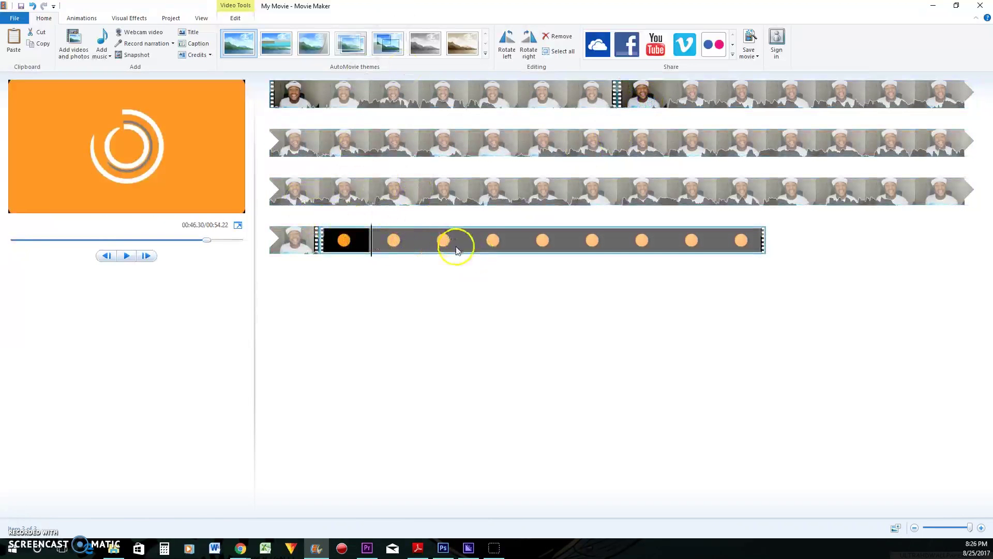
# Move the orange intro to the start and give it a 1.50-second Cinematic fade-through-gray transition.
pyautogui.moveTo(464, 250); pyautogui.dragTo(323, 122)
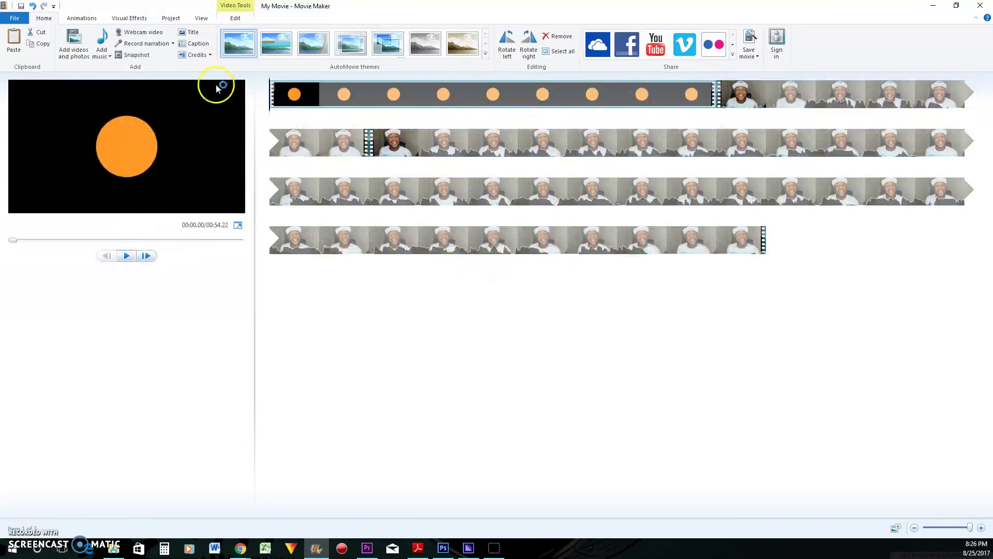
pyautogui.click(82, 19)
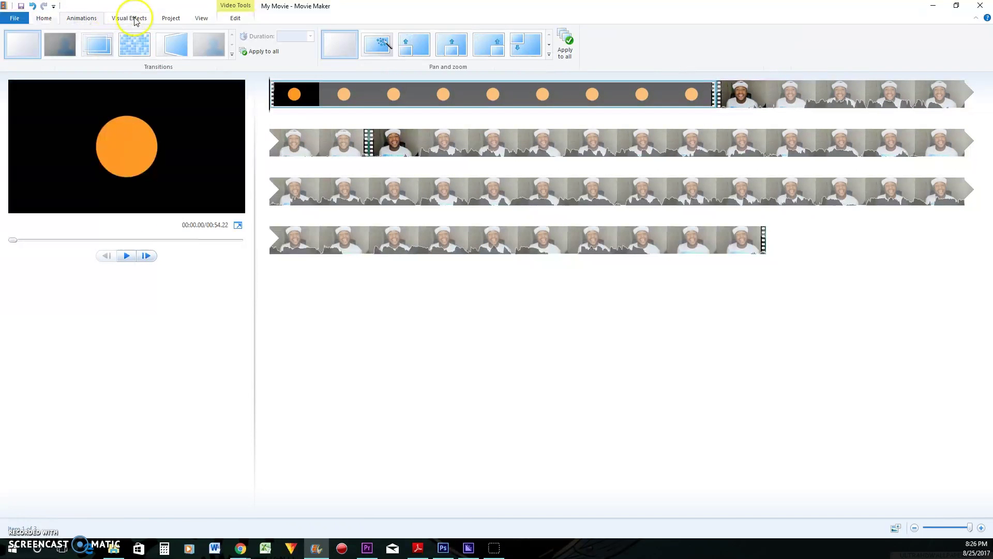
pyautogui.click(209, 42)
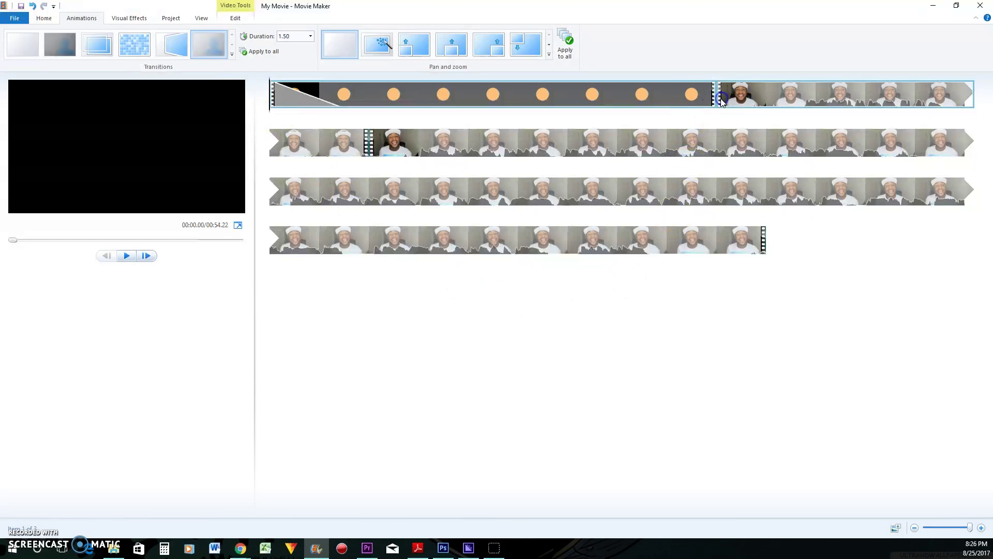
pyautogui.moveTo(311, 91); pyautogui.dragTo(289, 99)
pyautogui.click(211, 51)
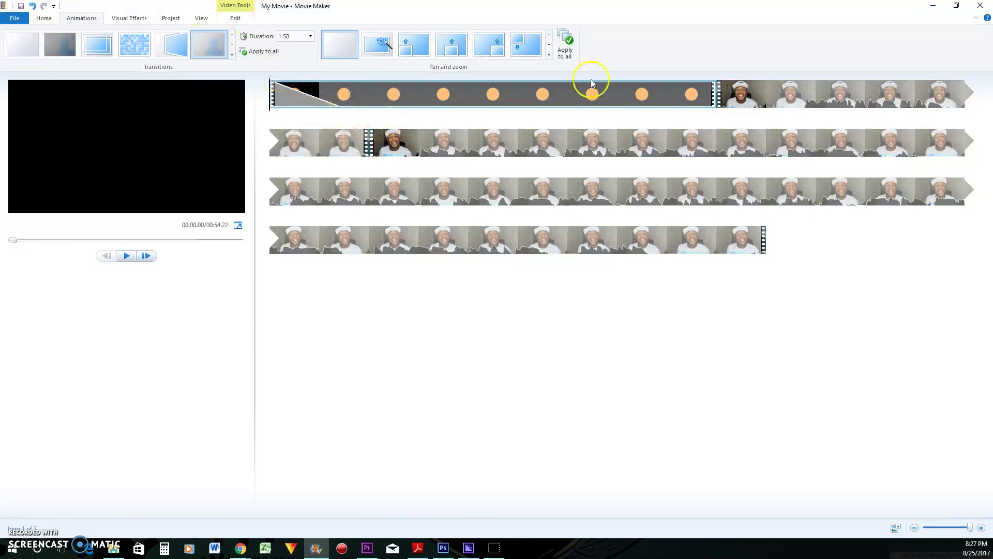
# Try bars and diagonal-cross transitions on the clip after the intro, then apply Blur.
pyautogui.click(740, 92)
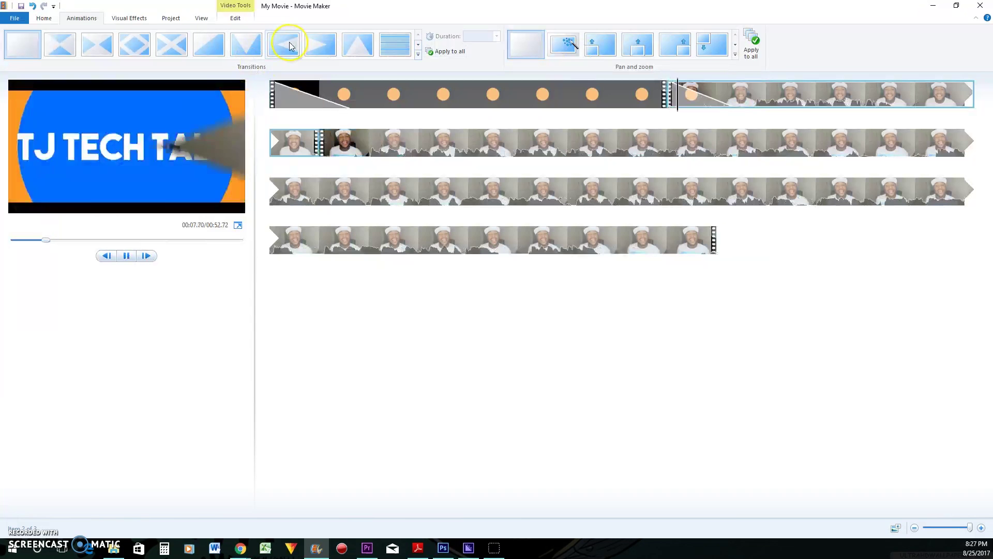
pyautogui.click(395, 44)
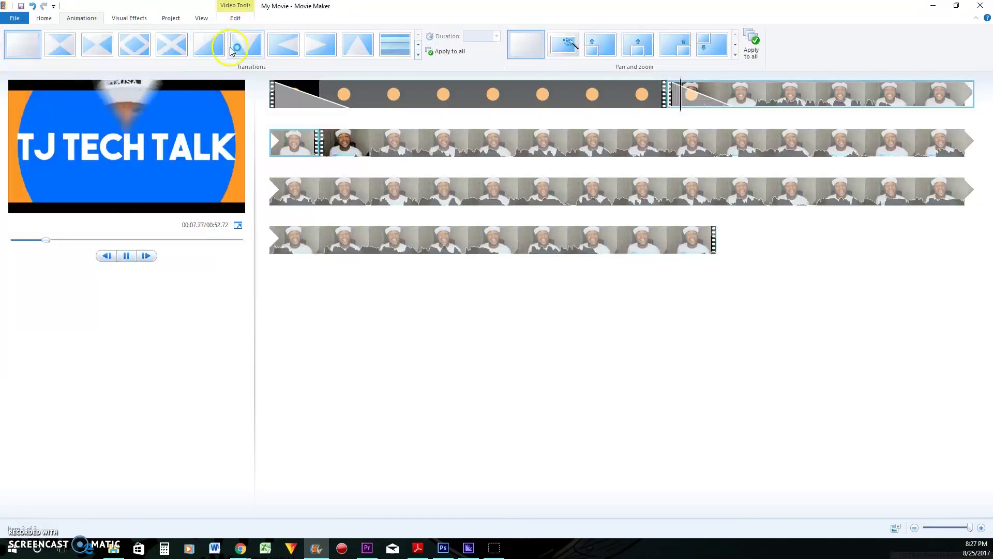
pyautogui.hotkey('ctrl', 'z')
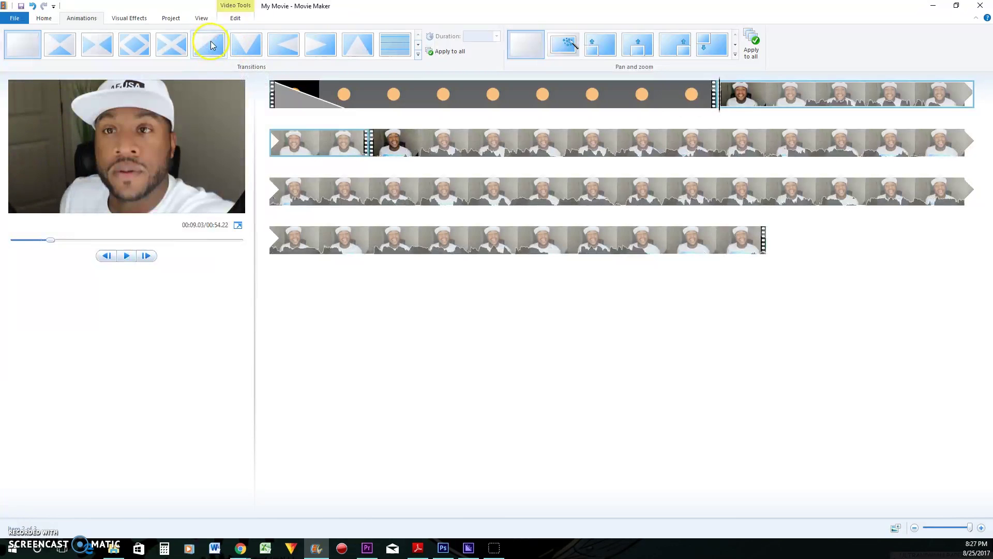
pyautogui.click(173, 46)
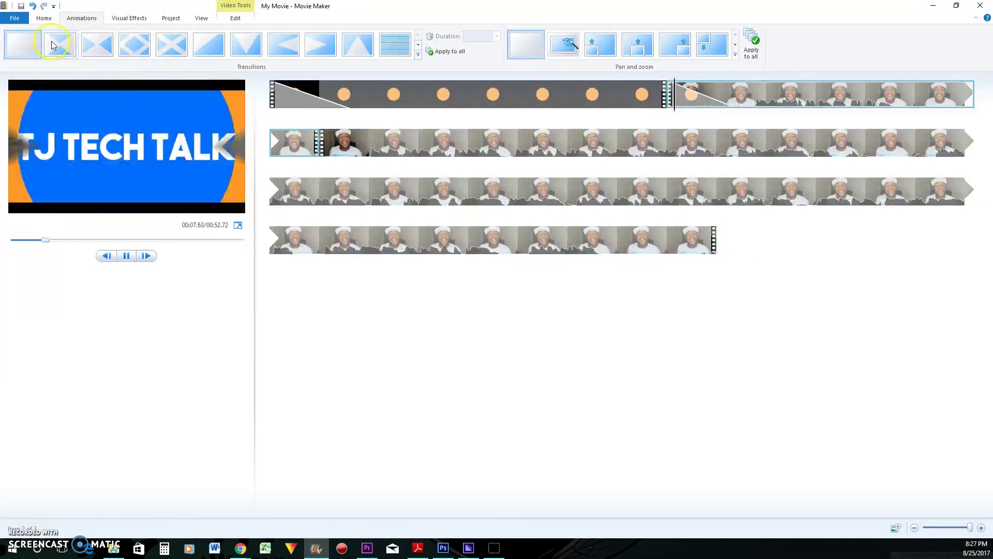
pyautogui.click(419, 45)
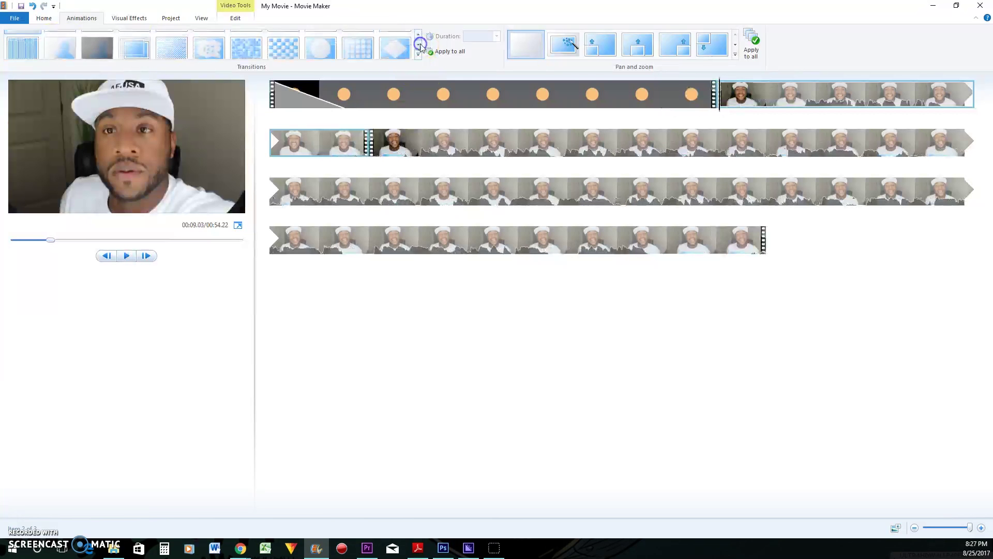
pyautogui.click(73, 45)
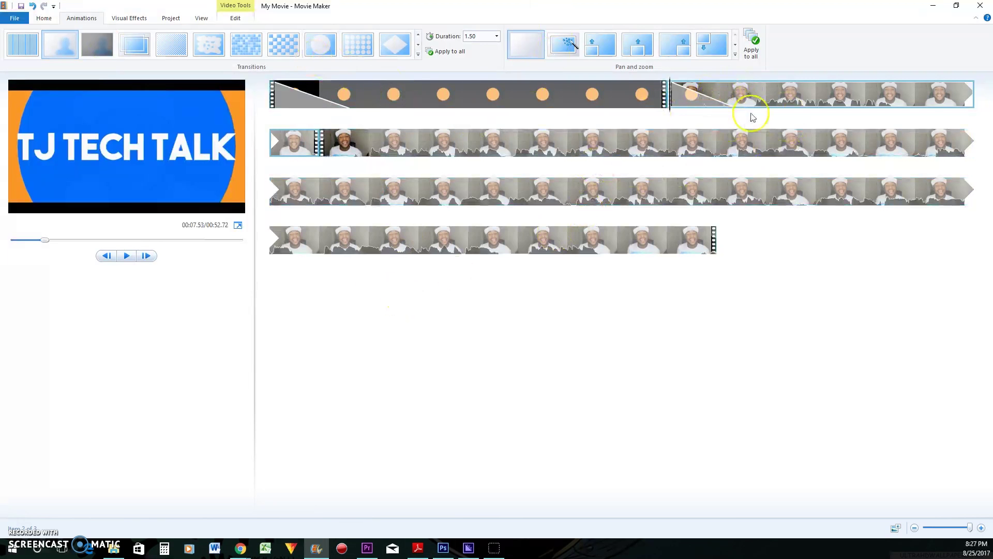
# Select the title intro and play the movie preview from there.
pyautogui.click(635, 108)
pyautogui.click(454, 96)
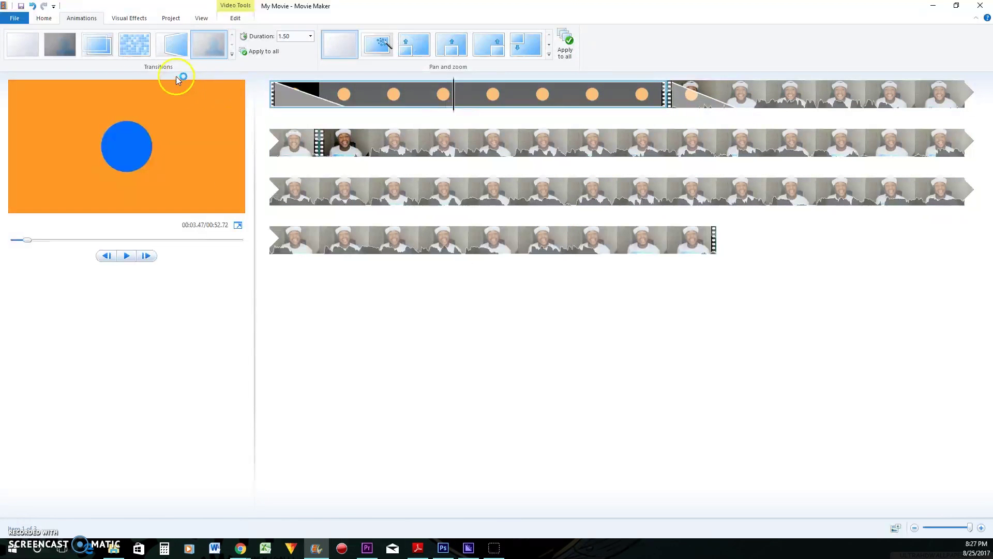
pyautogui.click(37, 19)
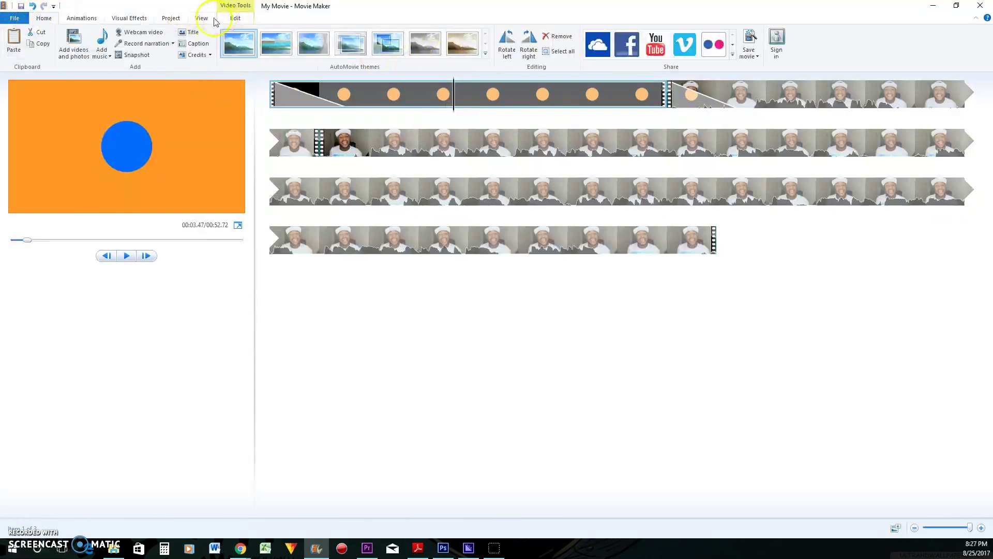
pyautogui.click(127, 255)
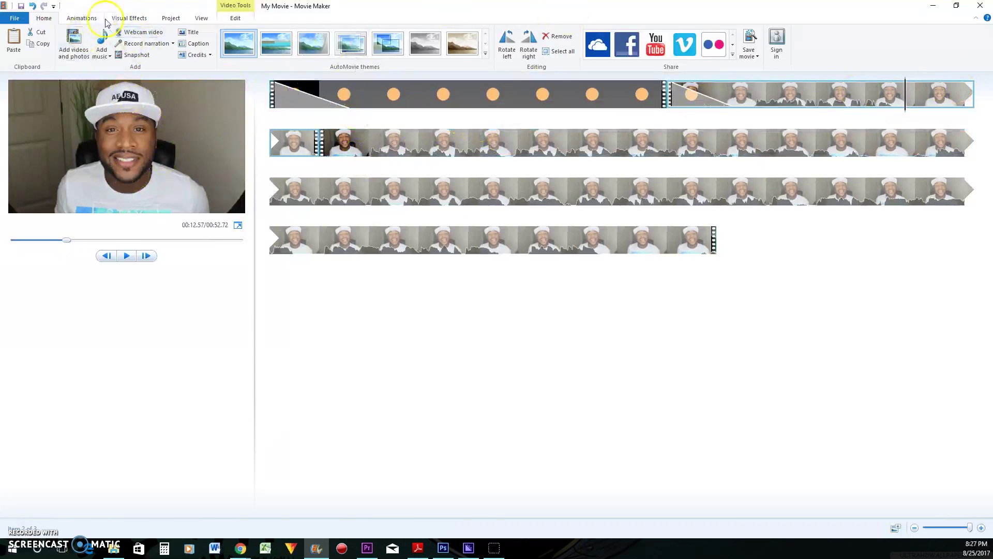
# Browse the ribbon tabs and undo the Blur transition on the talking-head clip.
pyautogui.click(163, 18)
pyautogui.click(140, 18)
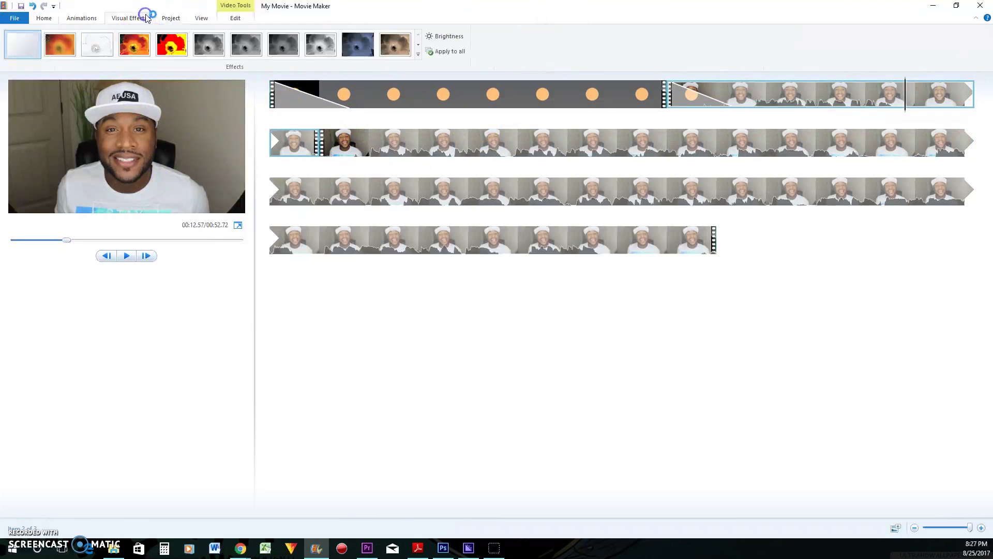
pyautogui.click(202, 19)
pyautogui.click(82, 20)
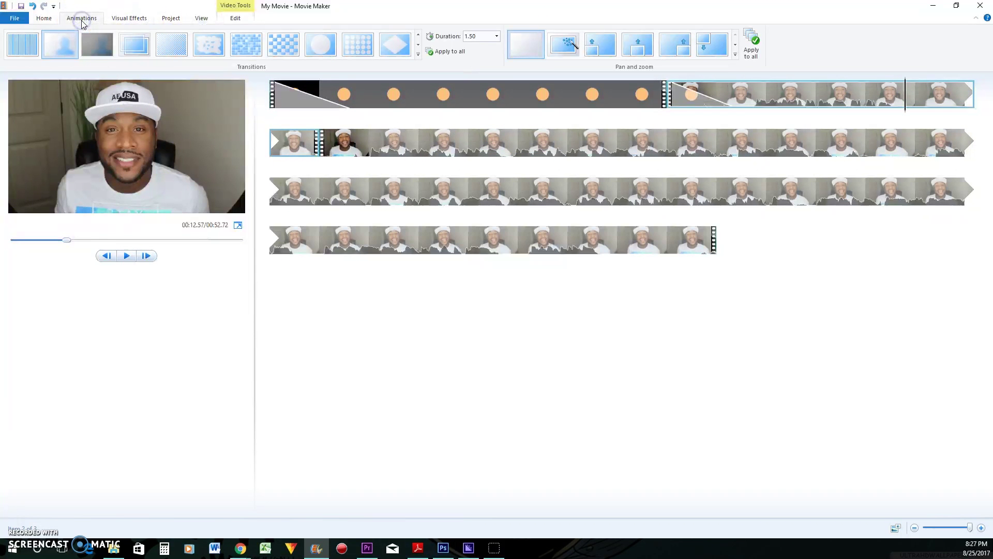
pyautogui.click(45, 19)
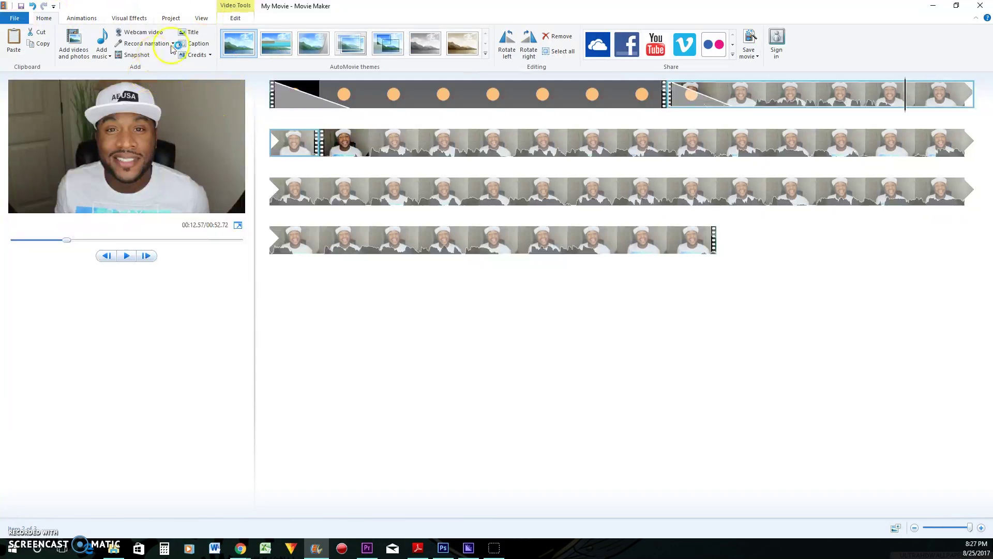
pyautogui.rightClick(906, 101)
pyautogui.click(802, 100)
pyautogui.hotkey('ctrl', 'z')
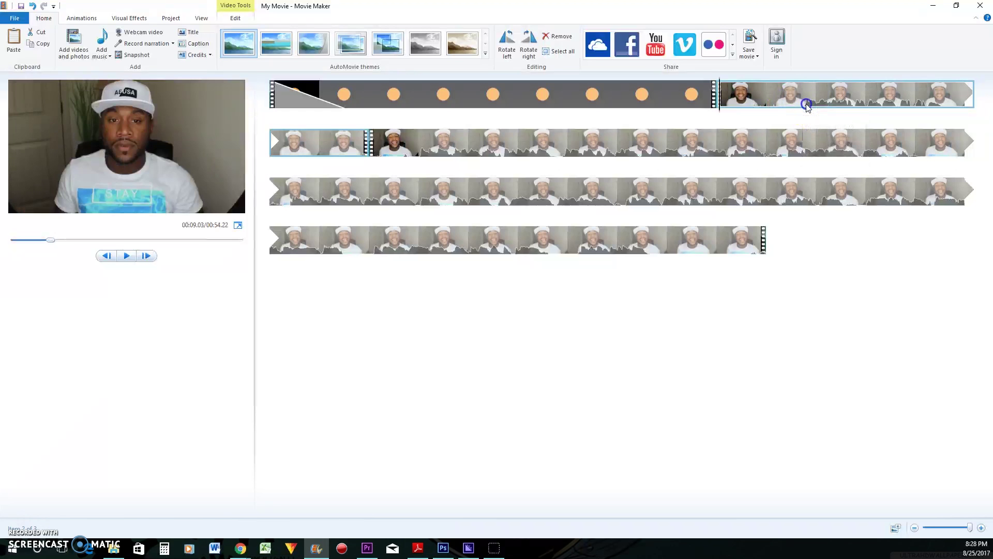
# Split the talking-head clip and delete the short 1.90 s opening piece.
pyautogui.click(805, 108)
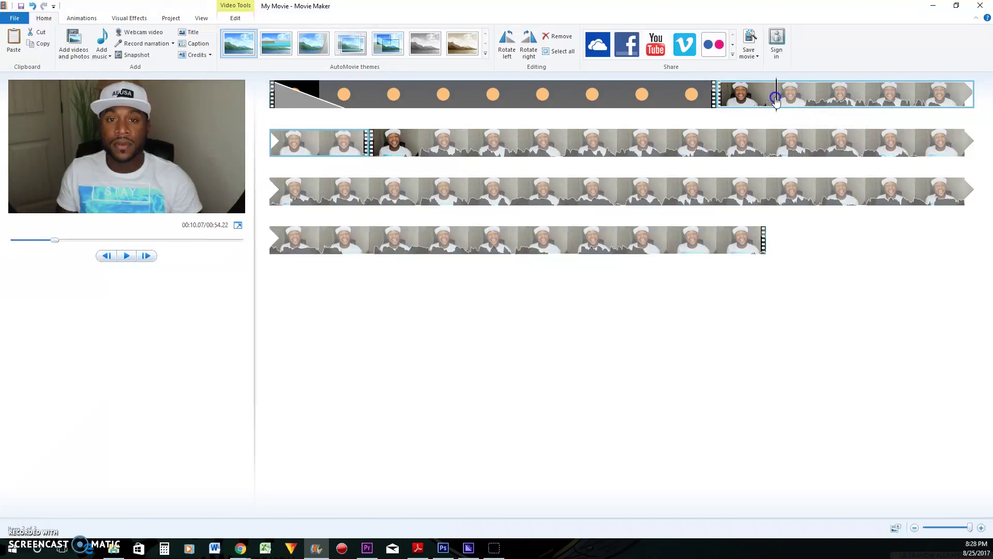
pyautogui.rightClick(808, 108)
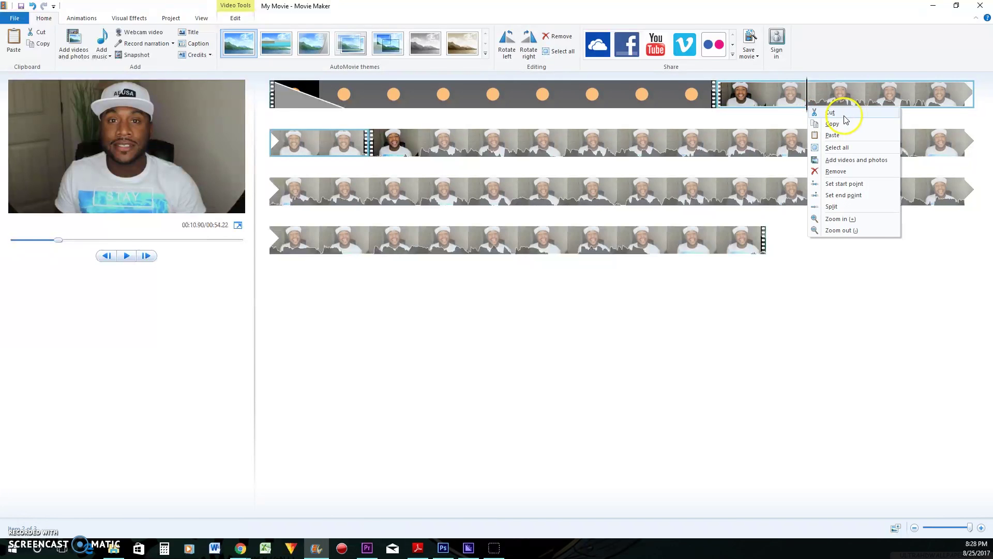
pyautogui.click(853, 207)
pyautogui.click(770, 104)
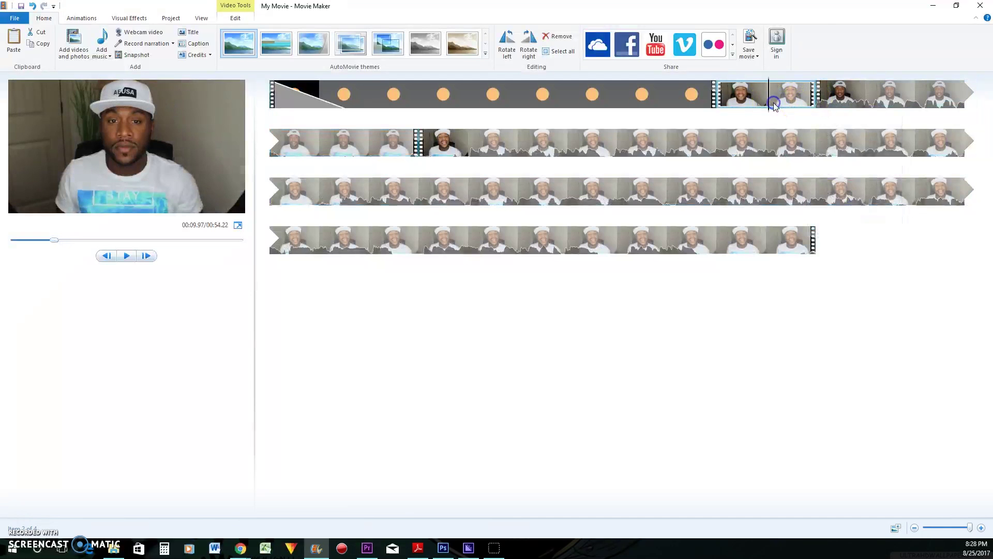
pyautogui.press('Delete')
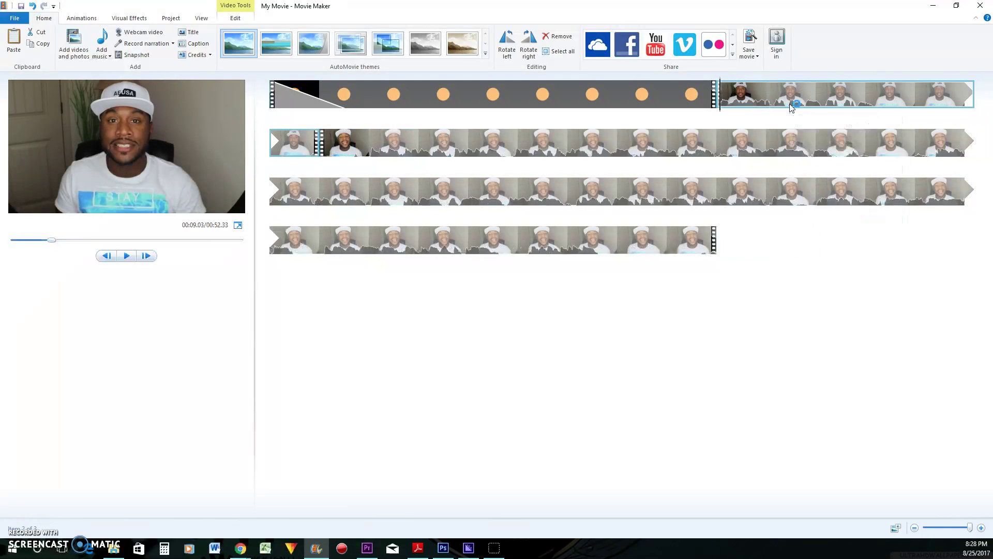
# Pause the preview at 00:11.93, split that clip and move the split-off piece to the start.
pyautogui.click(683, 89)
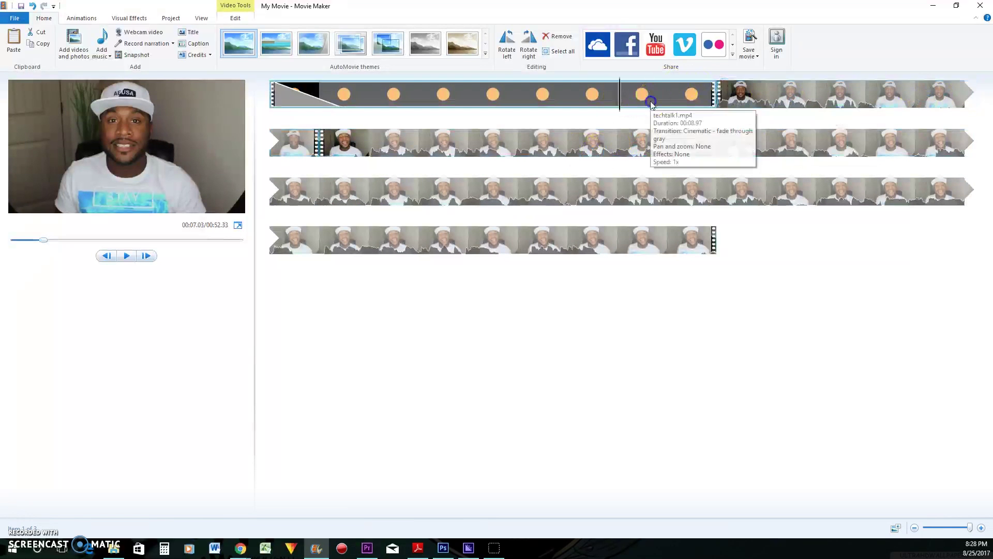
pyautogui.click(619, 92)
pyautogui.click(126, 256)
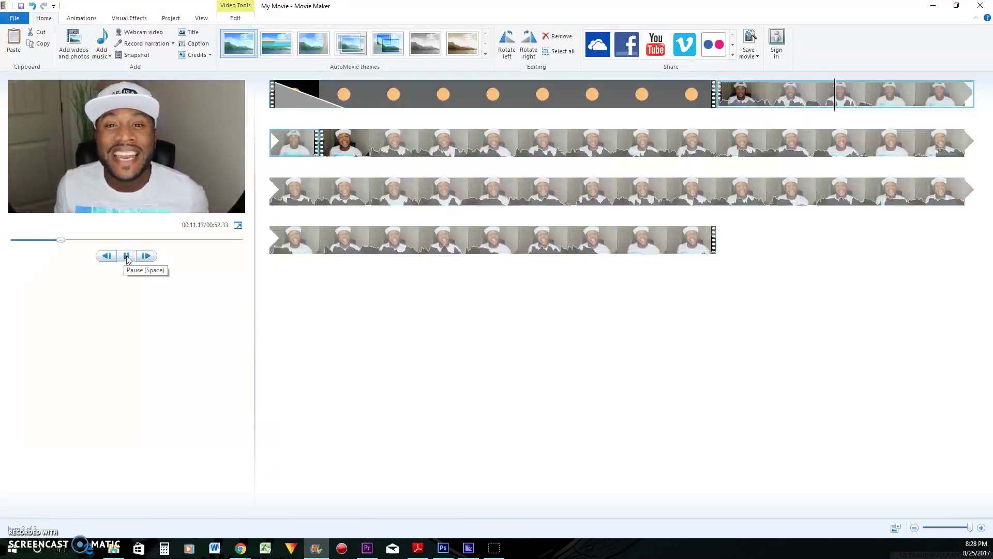
pyautogui.click(126, 257)
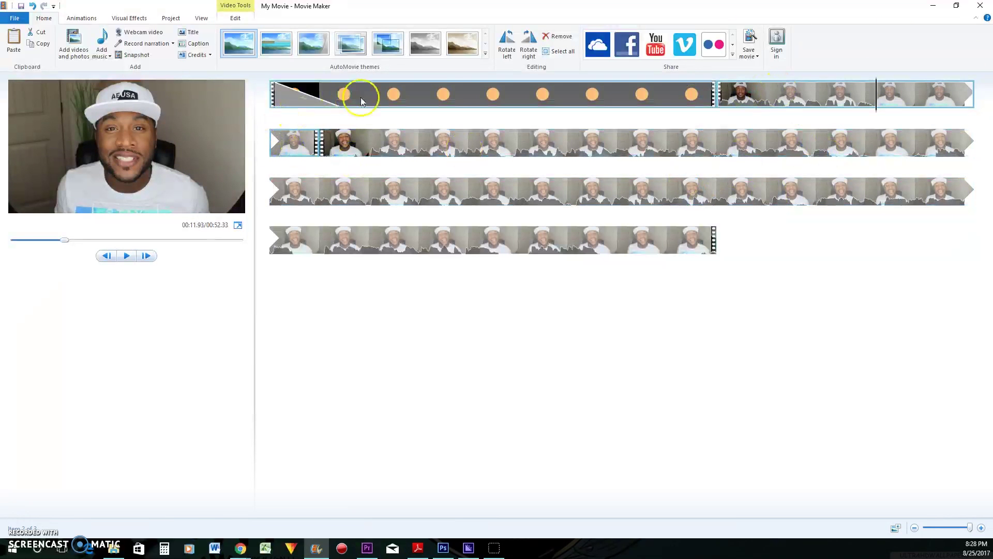
pyautogui.rightClick(878, 105)
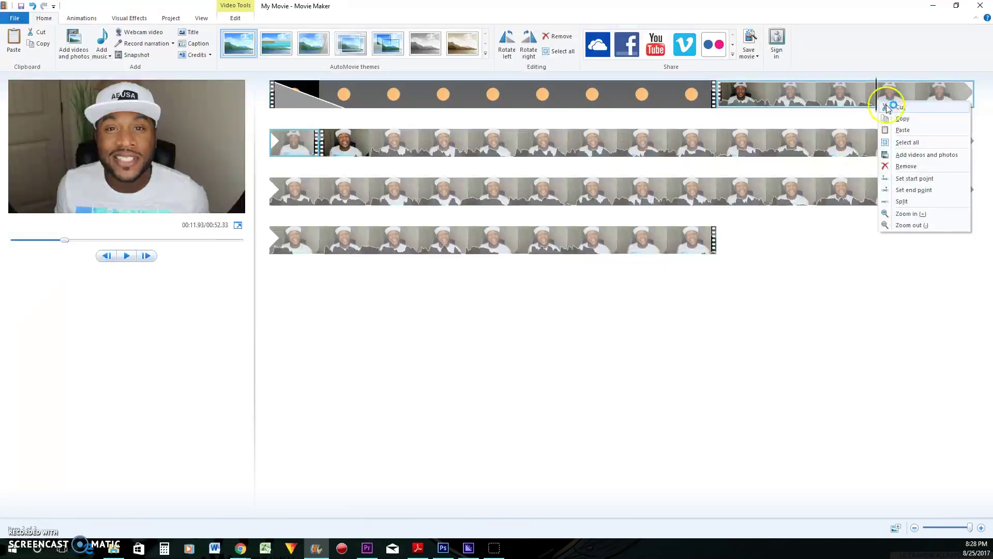
pyautogui.click(906, 203)
pyautogui.moveTo(897, 96); pyautogui.dragTo(261, 105)
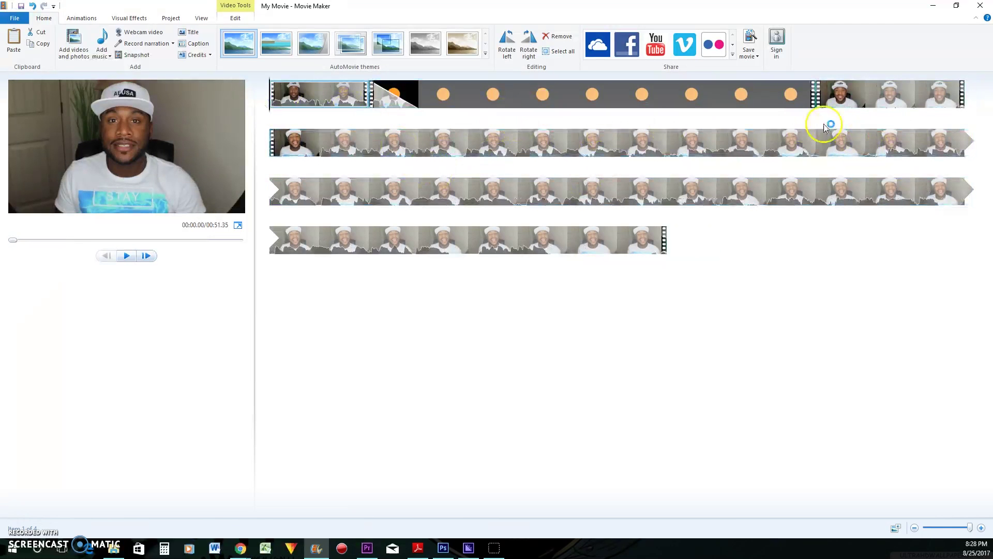
pyautogui.click(855, 98)
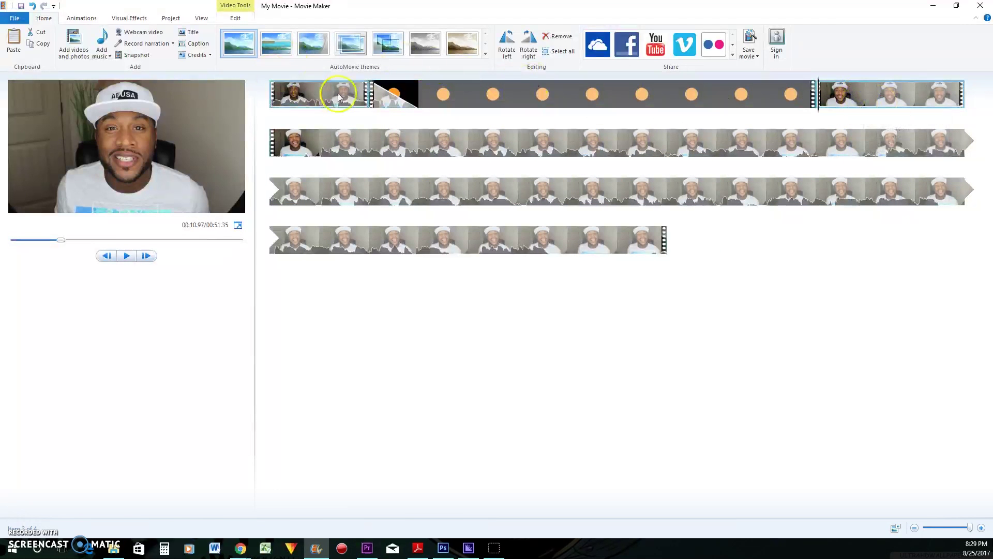
pyautogui.click(127, 256)
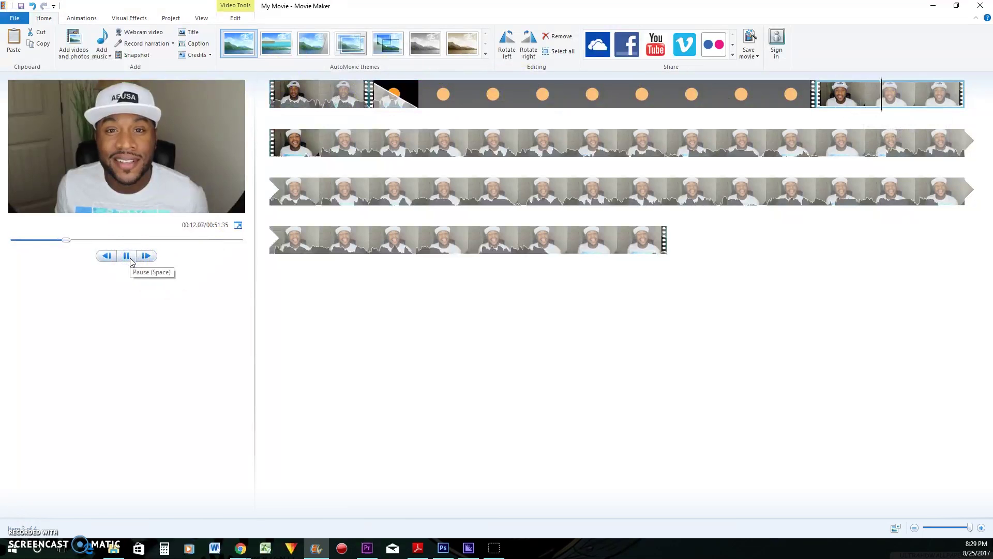
# Split the long fourth clip at 00:14.63 and delete its opening piece.
pyautogui.click(309, 149)
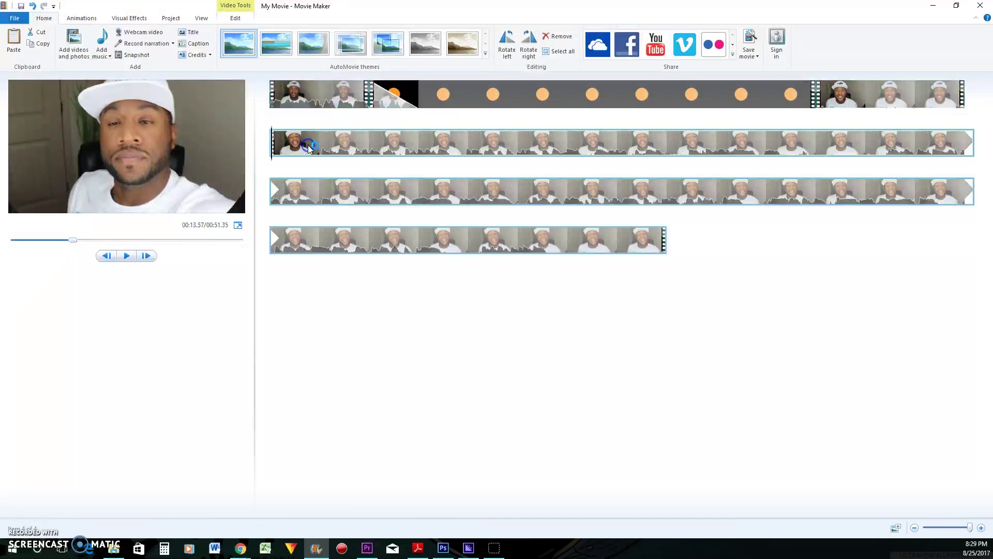
pyautogui.click(126, 255)
pyautogui.click(126, 256)
pyautogui.click(310, 147)
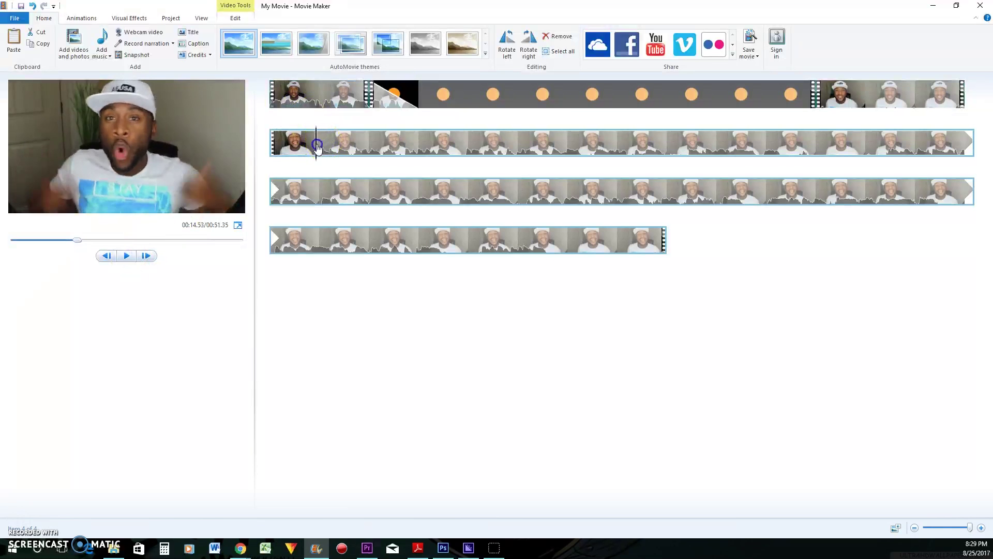
pyautogui.click(321, 148)
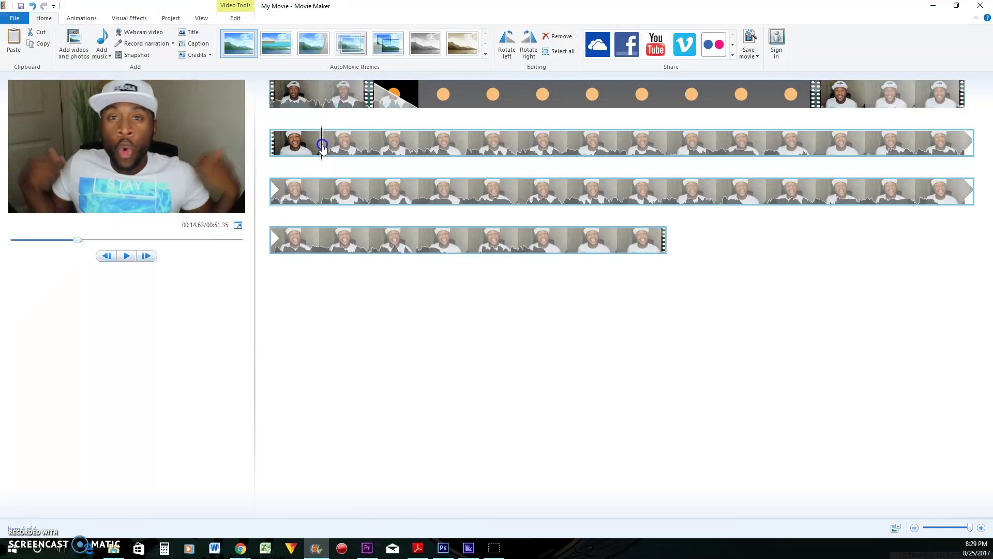
pyautogui.rightClick(322, 147)
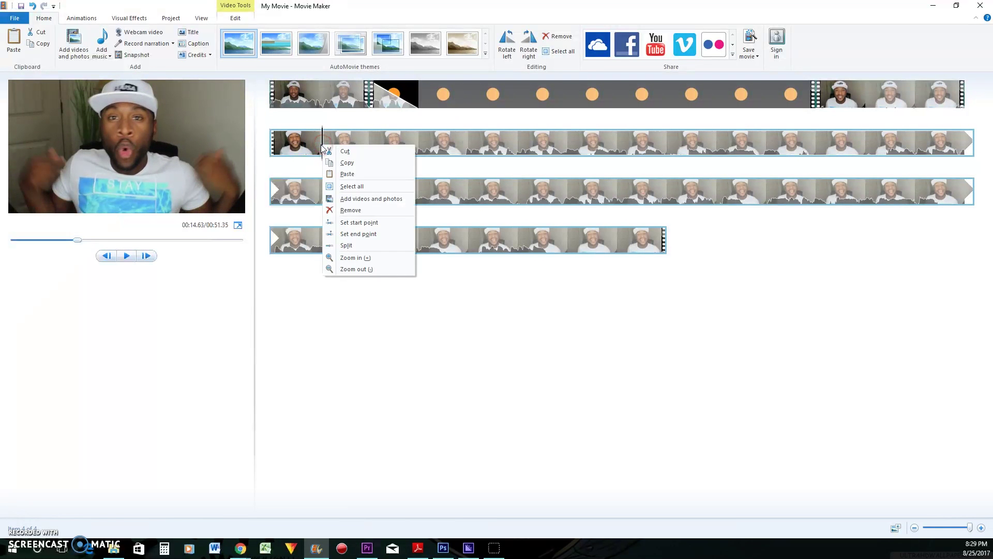
pyautogui.click(357, 246)
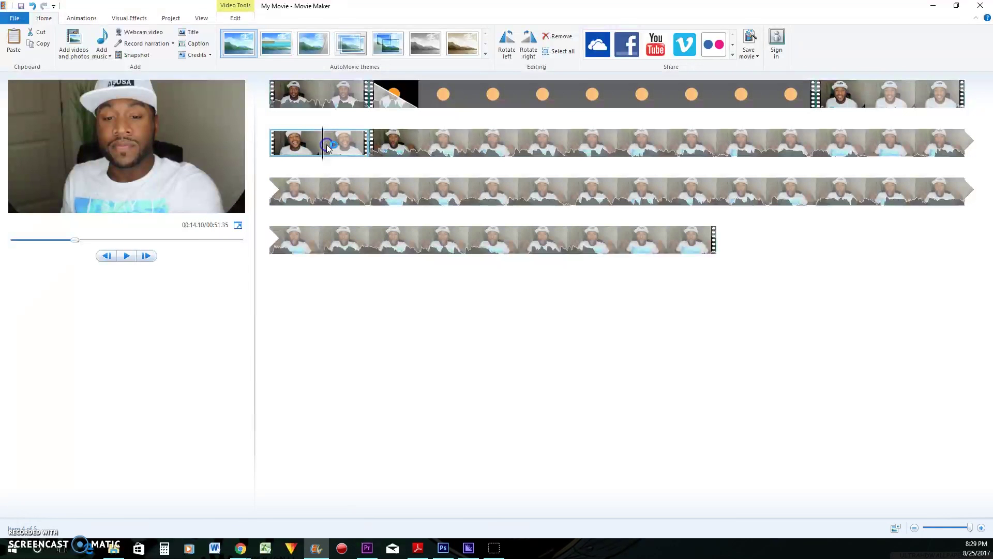
pyautogui.press('Delete')
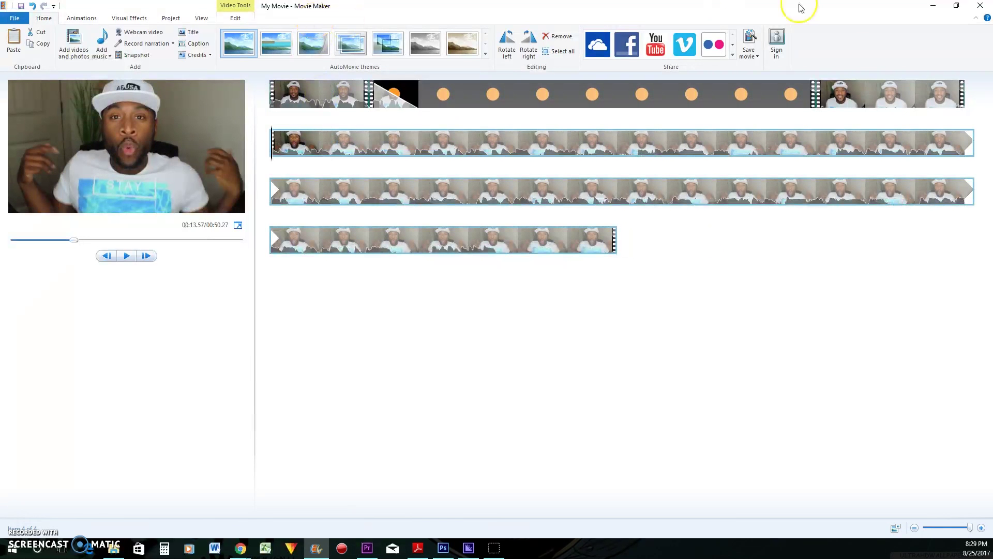
# Delete the last clip in the top row and play the movie from the beginning.
pyautogui.click(860, 99)
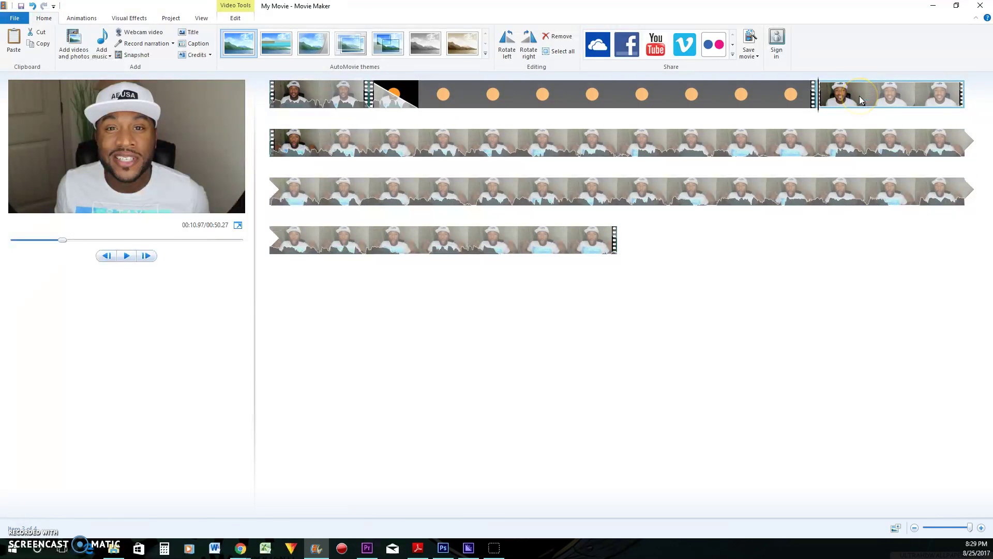
pyautogui.press('Delete')
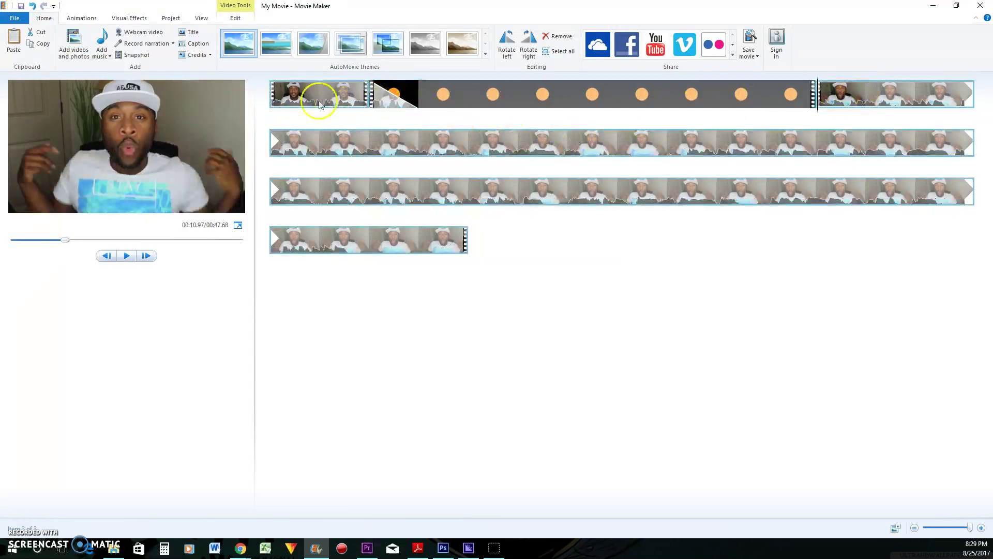
pyautogui.click(287, 100)
pyautogui.click(126, 255)
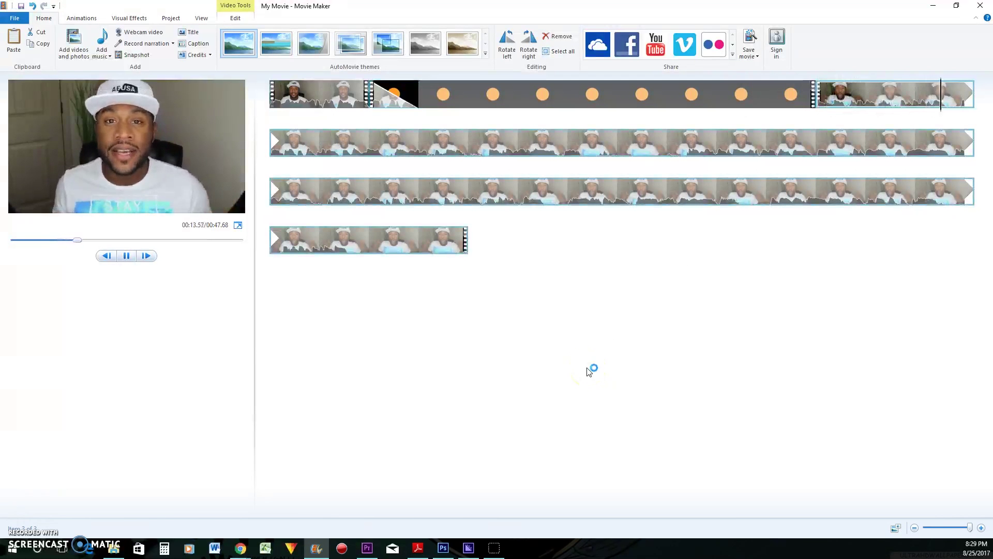
# Pause the preview and split the talking-head clip at the first cut point.
pyautogui.click(127, 261)
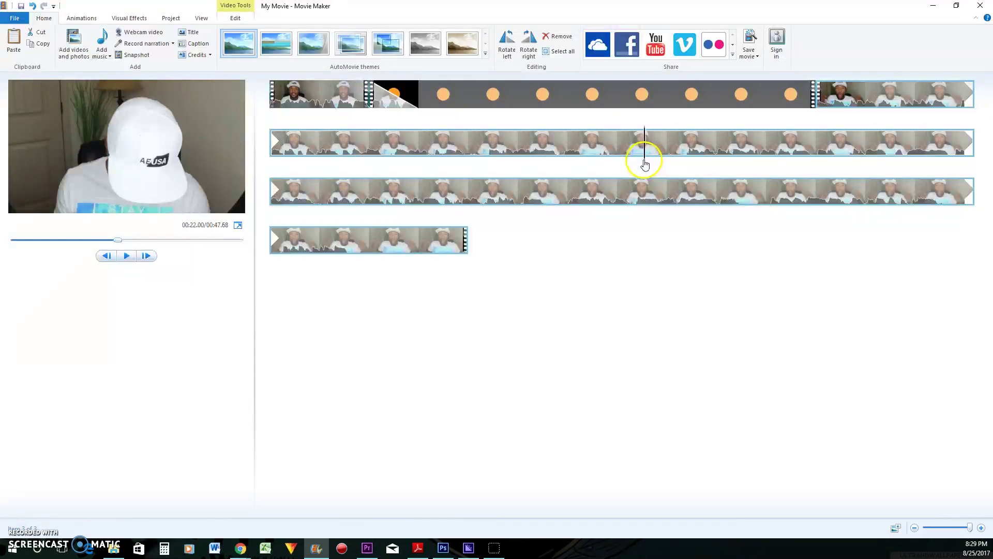
pyautogui.moveTo(618, 160); pyautogui.dragTo(682, 161)
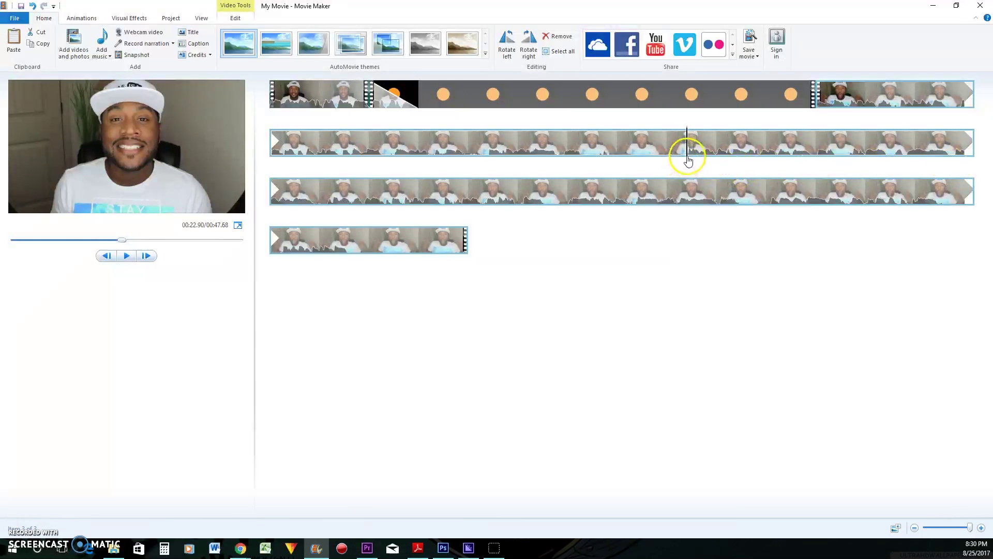
pyautogui.rightClick(688, 158)
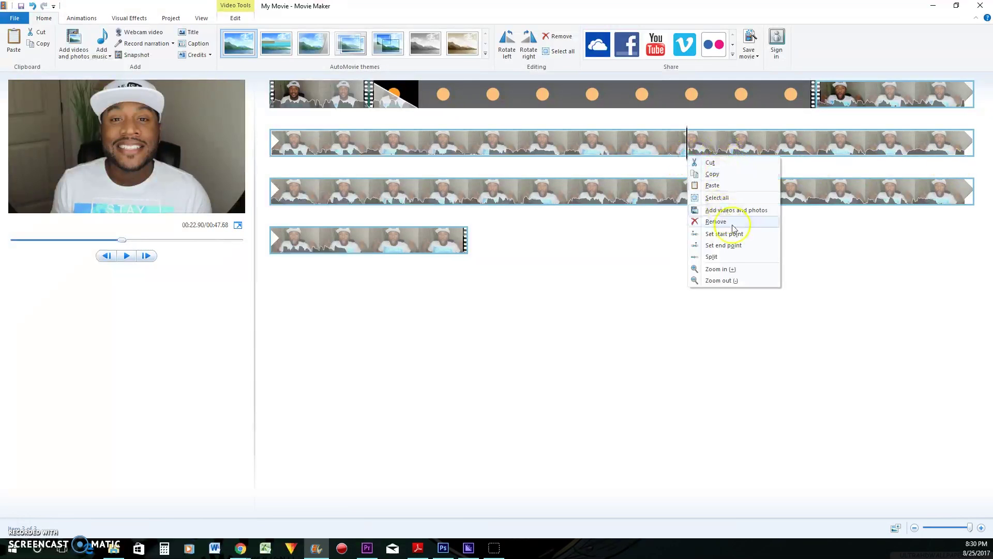
pyautogui.click(735, 257)
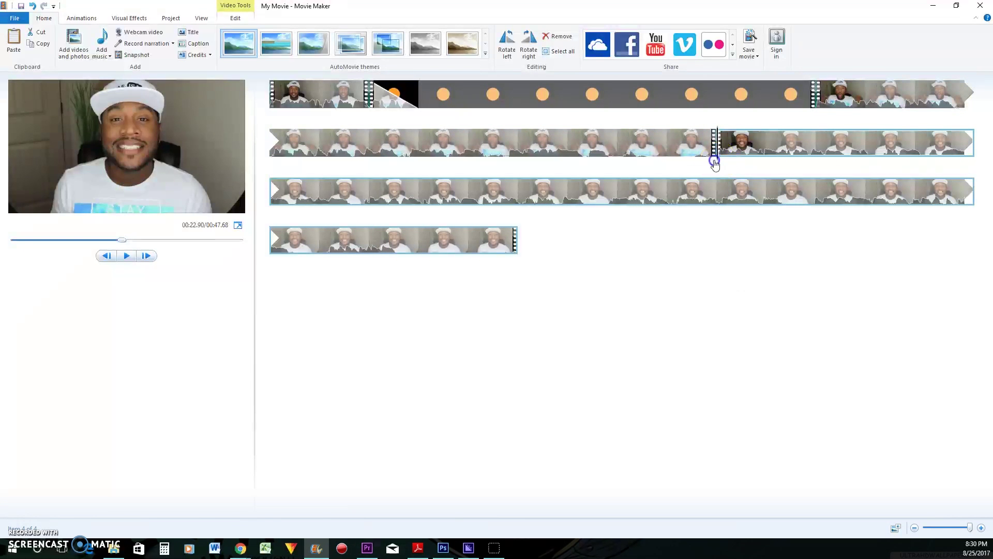
# Split where the unwanted stretch ends, delete that piece and replay the edited section.
pyautogui.click(361, 157)
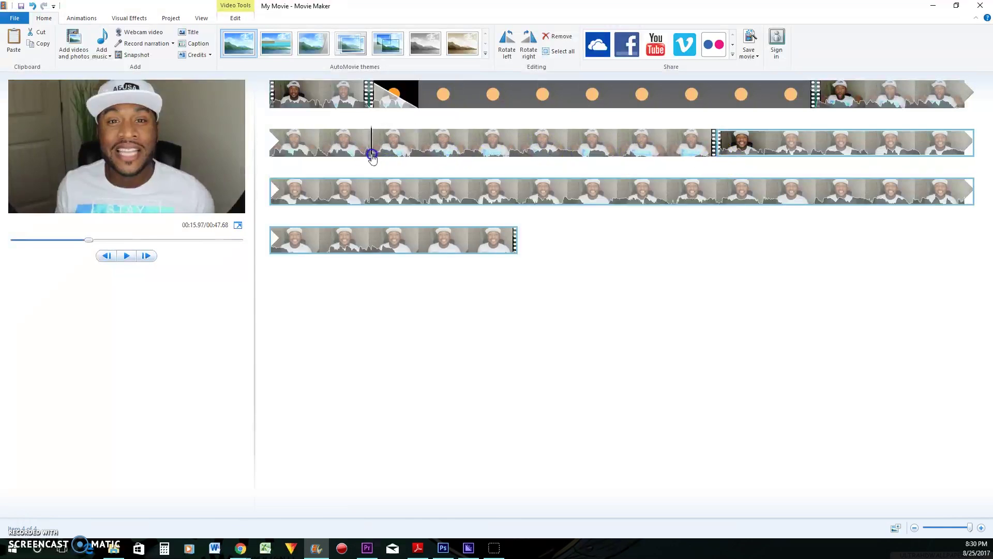
pyautogui.click(127, 258)
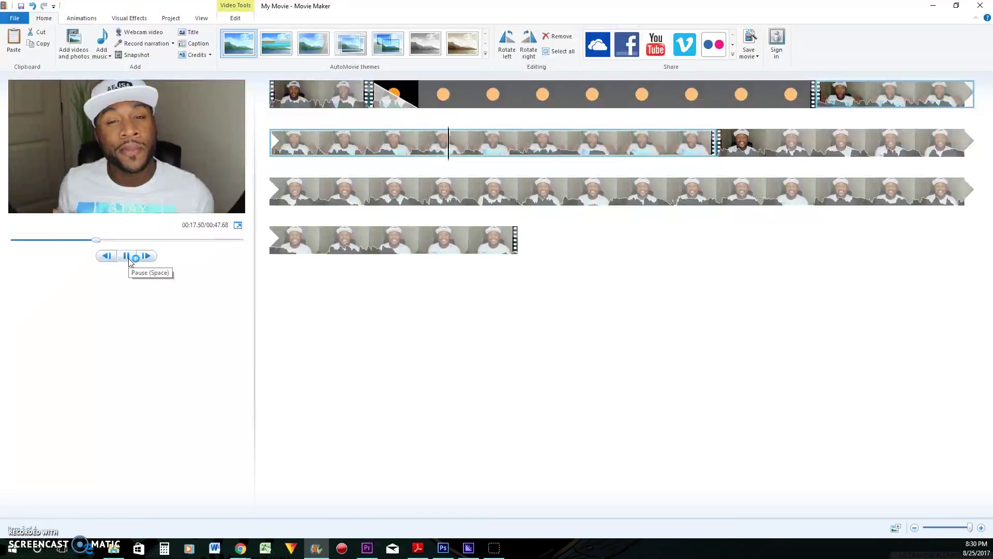
pyautogui.click(513, 158)
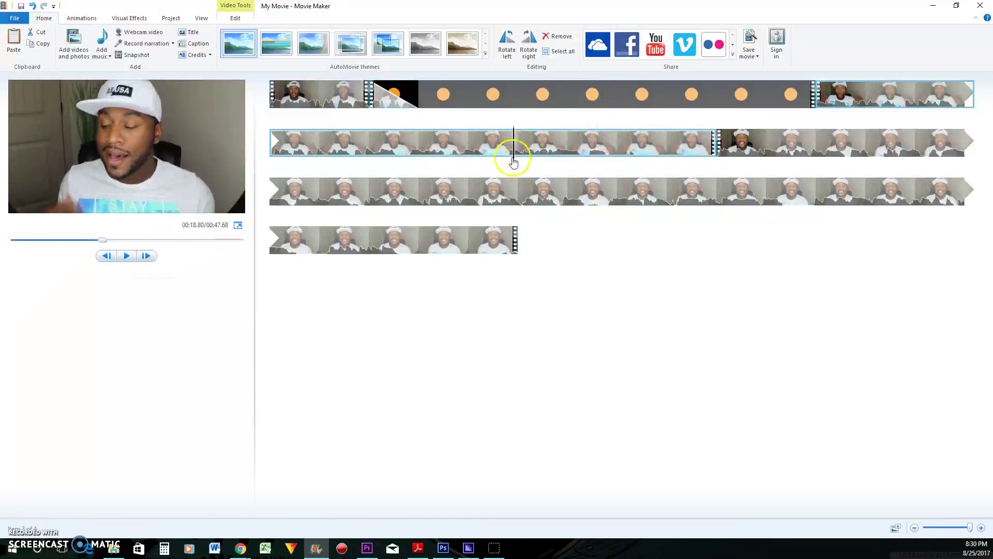
pyautogui.rightClick(484, 159)
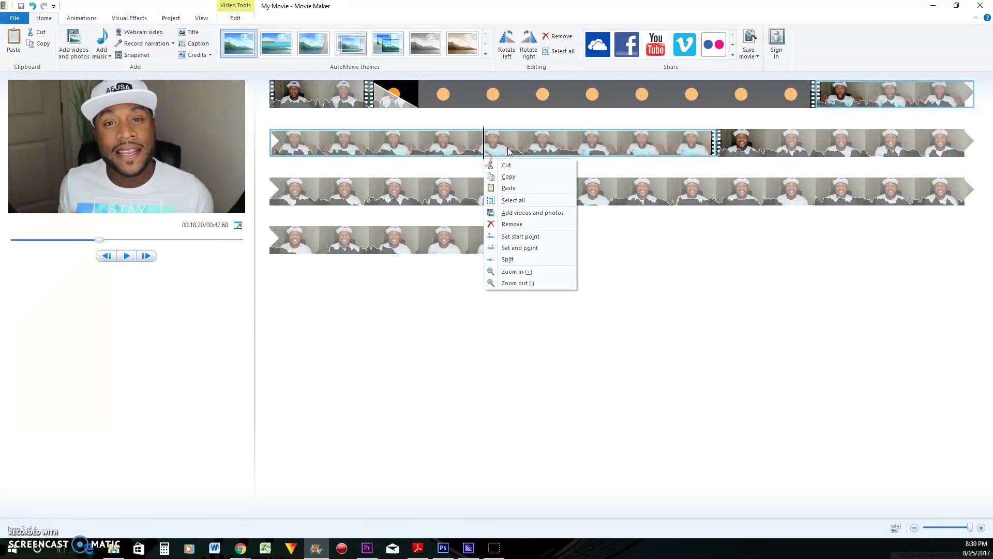
pyautogui.click(544, 259)
pyautogui.press('Delete')
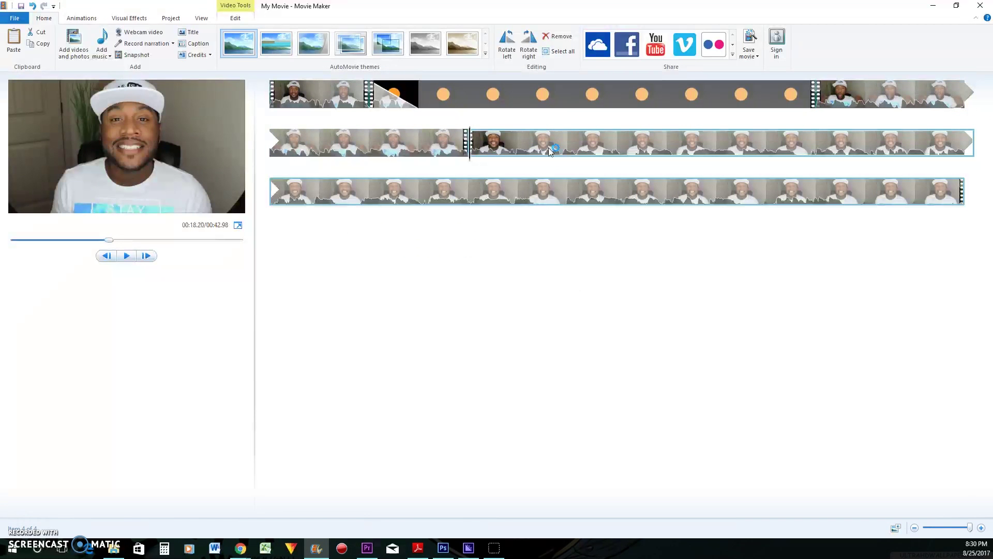
pyautogui.press('Left')
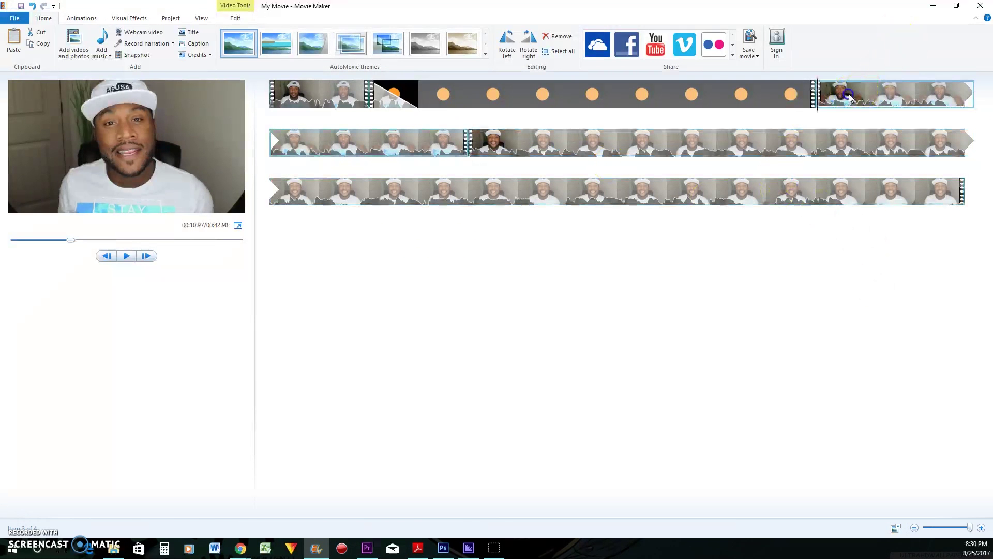
pyautogui.click(127, 256)
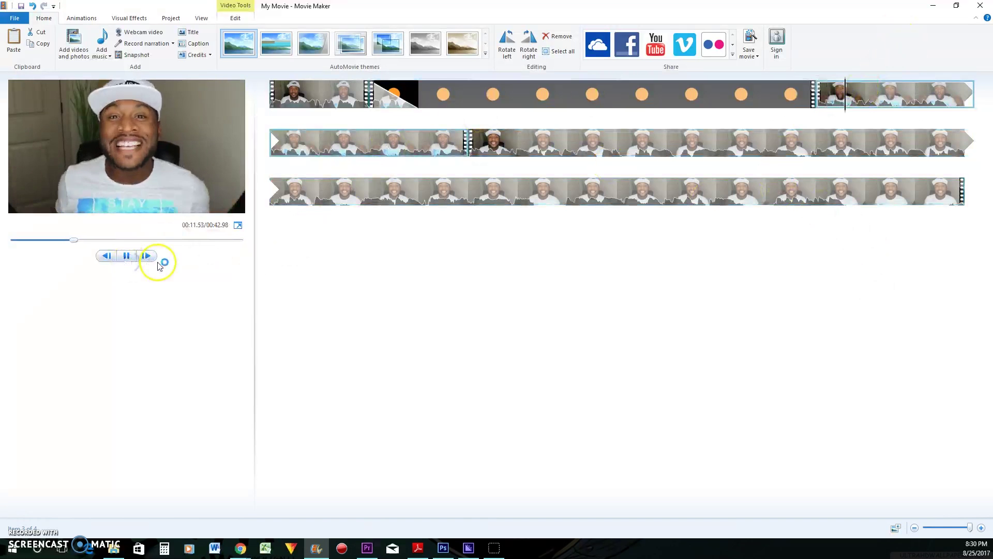
pyautogui.click(127, 256)
pyautogui.click(419, 158)
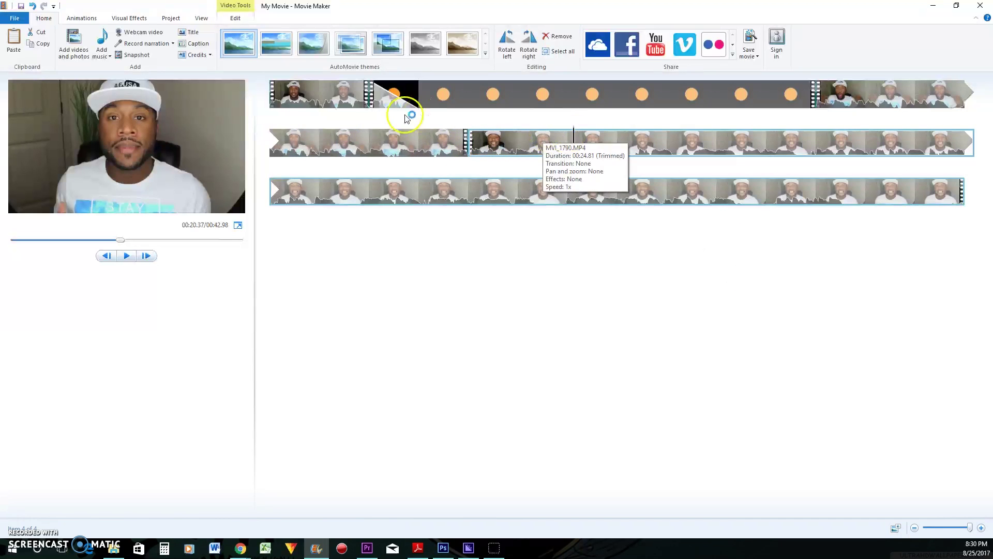
pyautogui.click(126, 257)
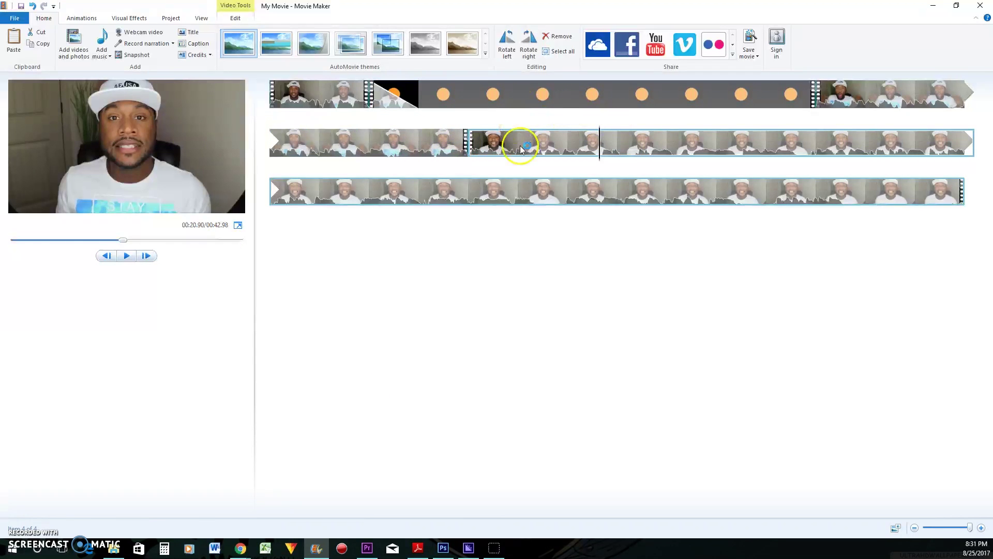
# Zoom in the timeline and scrub the playhead around 00:20.37 to the second-row clip boundary.
pyautogui.click(203, 19)
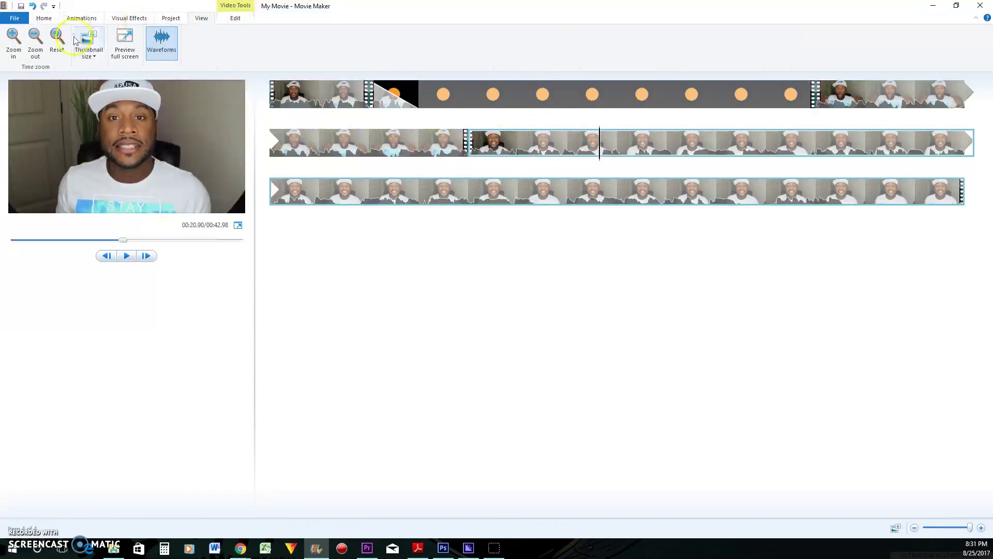
pyautogui.click(19, 47)
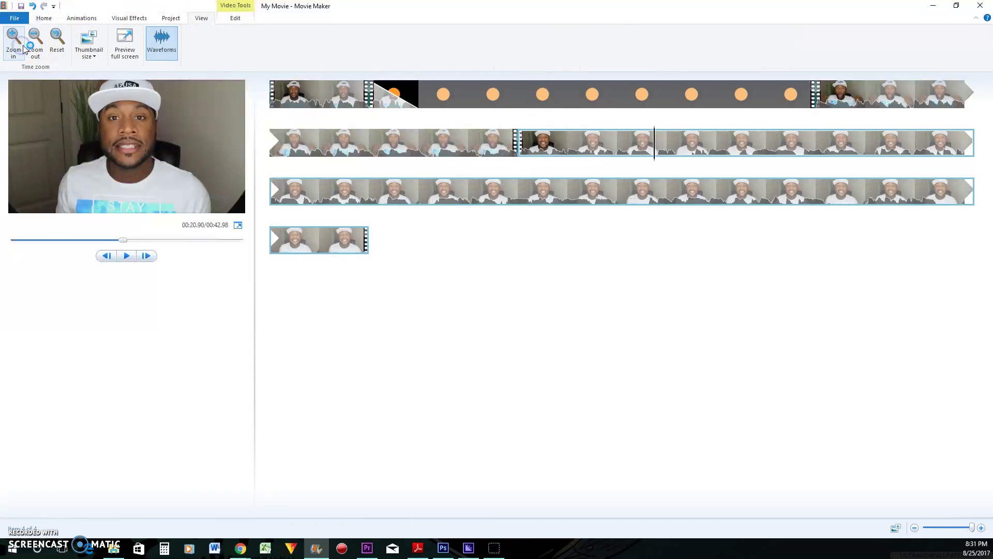
pyautogui.click(635, 160)
pyautogui.click(647, 162)
pyautogui.moveTo(646, 162)
pyautogui.mouseDown()
pyautogui.moveTo(655, 161)
pyautogui.moveTo(628, 161)
pyautogui.moveTo(637, 156)
pyautogui.mouseUp()
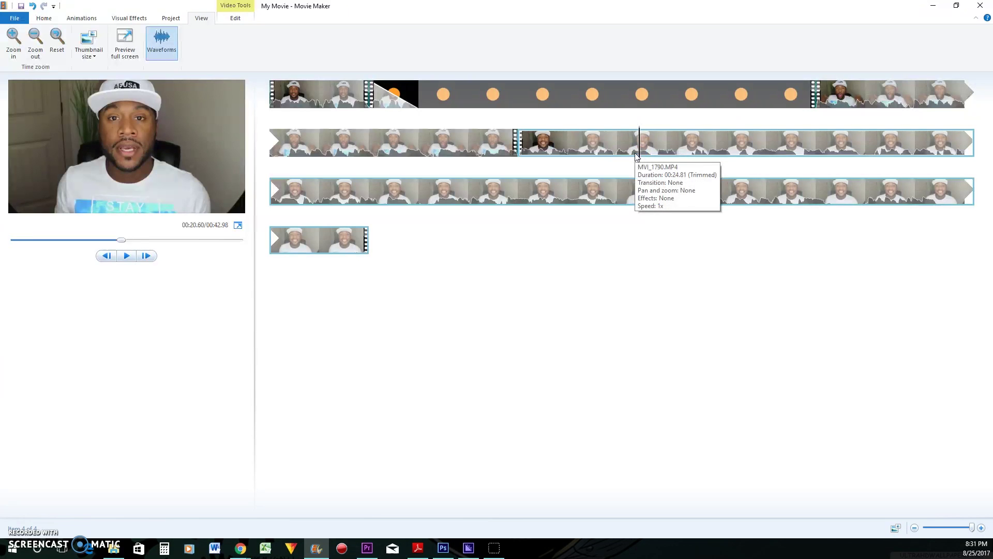
pyautogui.moveTo(638, 161)
pyautogui.mouseDown()
pyautogui.moveTo(842, 151)
pyautogui.moveTo(692, 139)
pyautogui.moveTo(773, 137)
pyautogui.moveTo(390, 211)
pyautogui.moveTo(962, 194)
pyautogui.moveTo(900, 215)
pyautogui.moveTo(877, 198)
pyautogui.moveTo(958, 195)
pyautogui.moveTo(390, 117)
pyautogui.moveTo(331, 247)
pyautogui.moveTo(366, 218)
pyautogui.moveTo(583, 188)
pyautogui.moveTo(705, 142)
pyautogui.moveTo(507, 142)
pyautogui.moveTo(636, 143)
pyautogui.mouseUp()
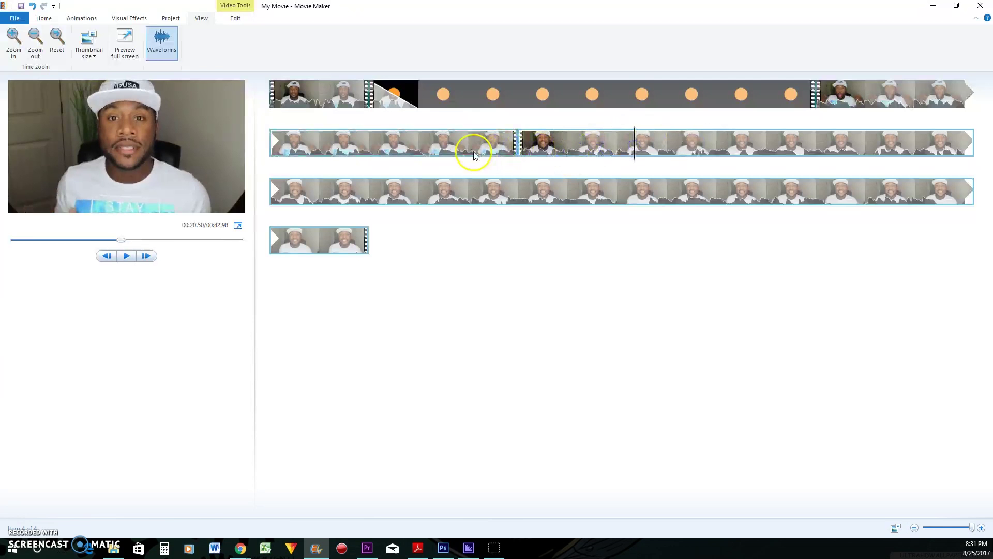
pyautogui.click(475, 154)
pyautogui.click(541, 153)
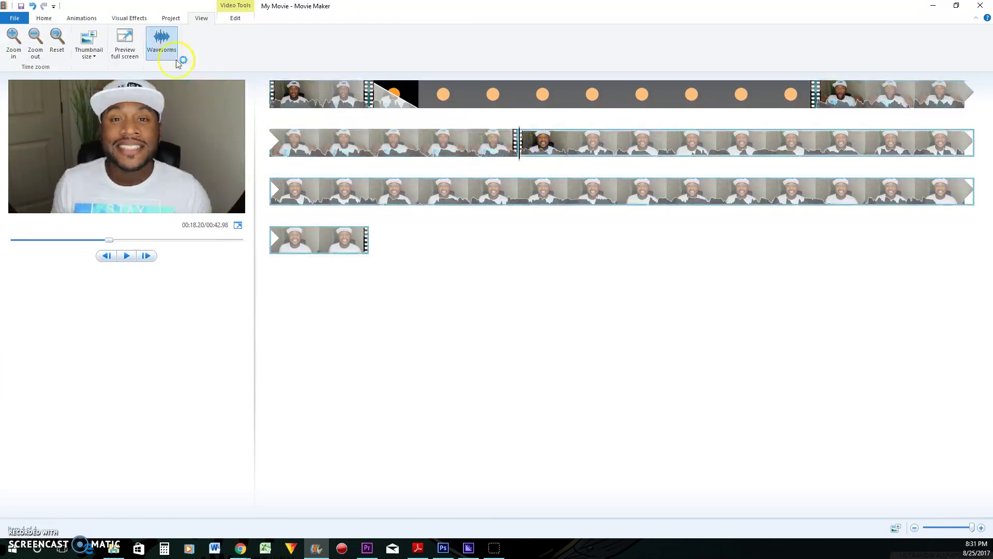
pyautogui.click(147, 19)
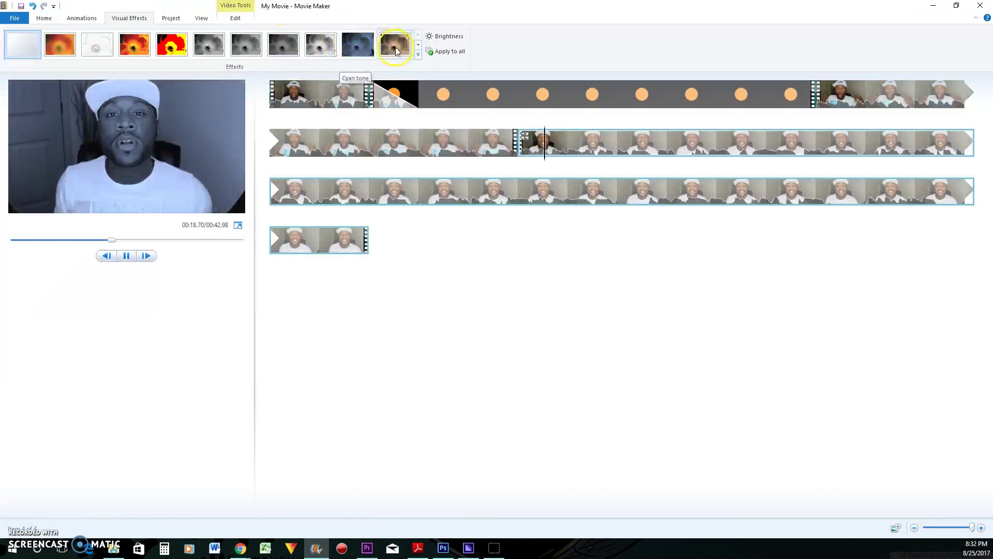
# Try several cinematic effects from the visual effects gallery and apply the chosen one.
pyautogui.click(418, 44)
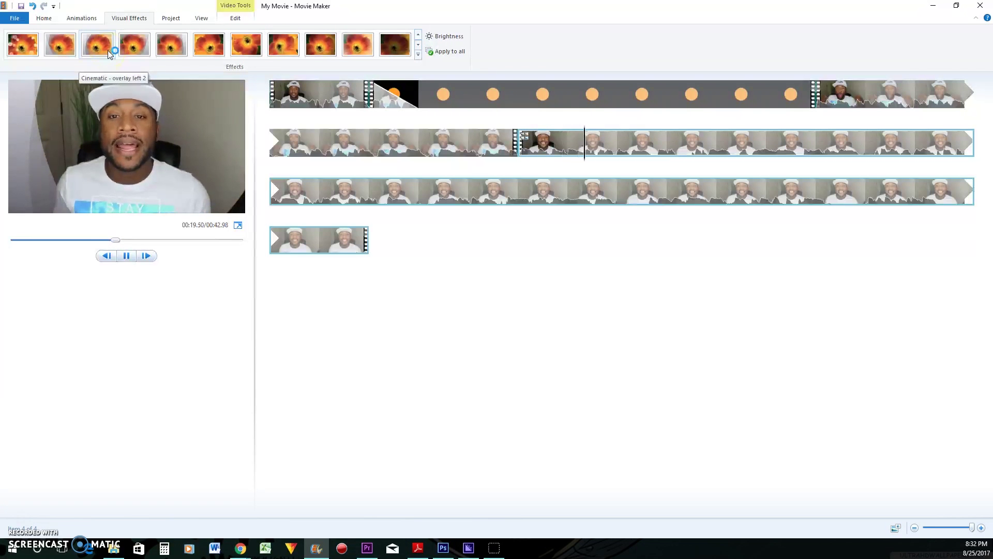
pyautogui.click(57, 50)
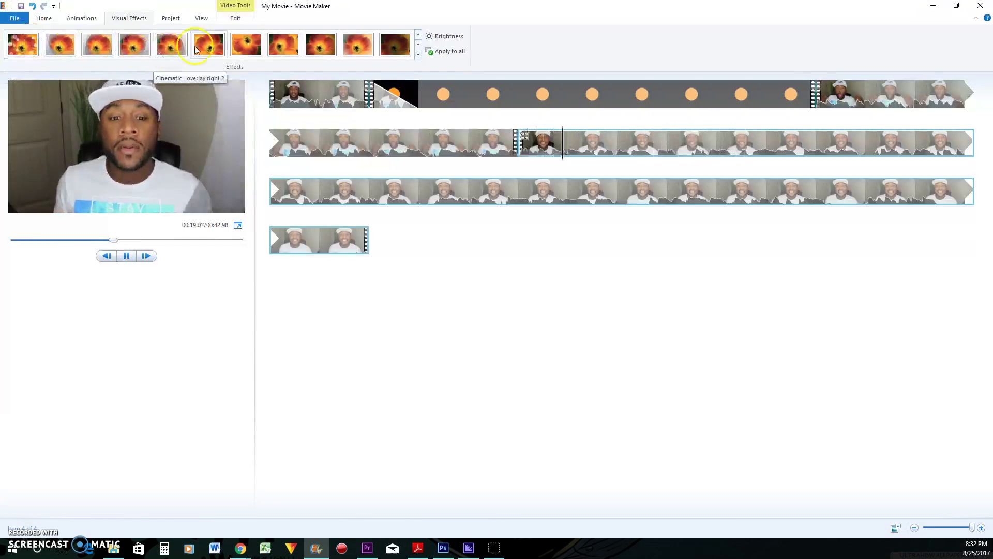
pyautogui.click(236, 46)
pyautogui.click(279, 45)
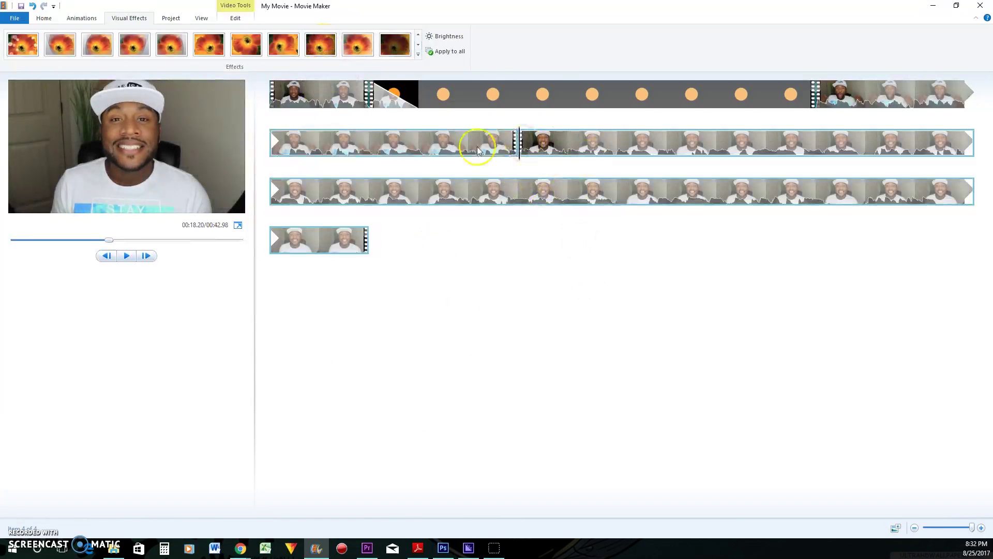
pyautogui.click(320, 46)
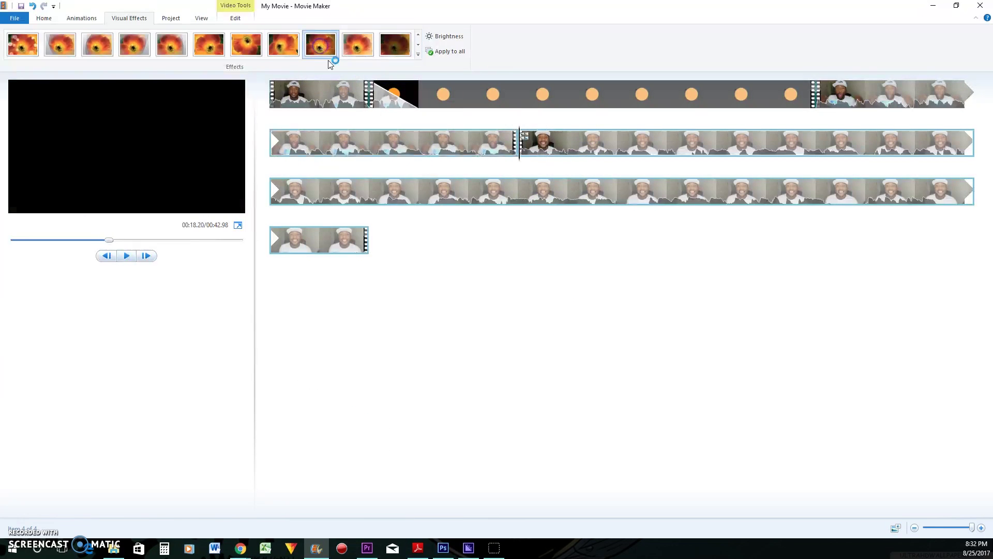
# Preview the second-row talking-head clip and adjust its brightness with the slider.
pyautogui.click(504, 151)
pyautogui.click(127, 256)
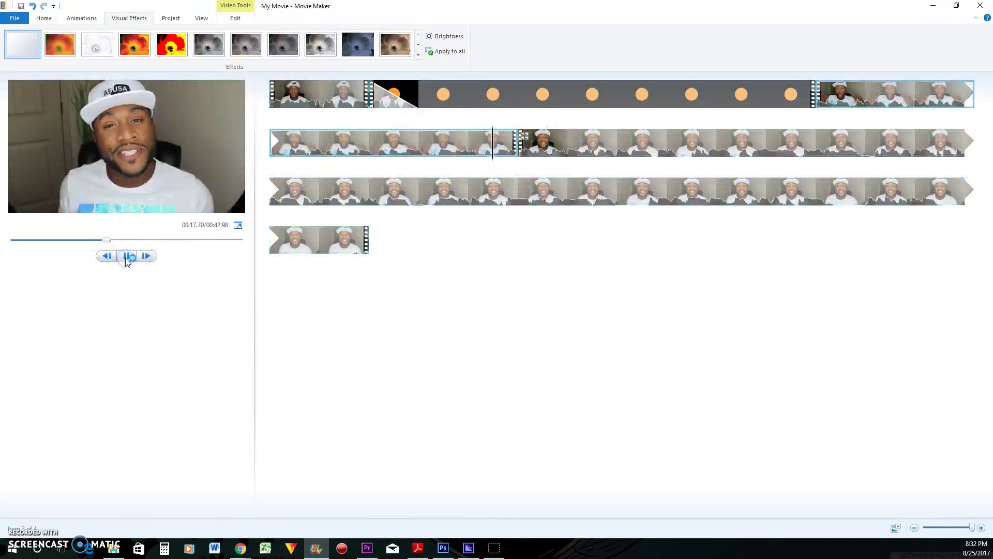
pyautogui.click(127, 255)
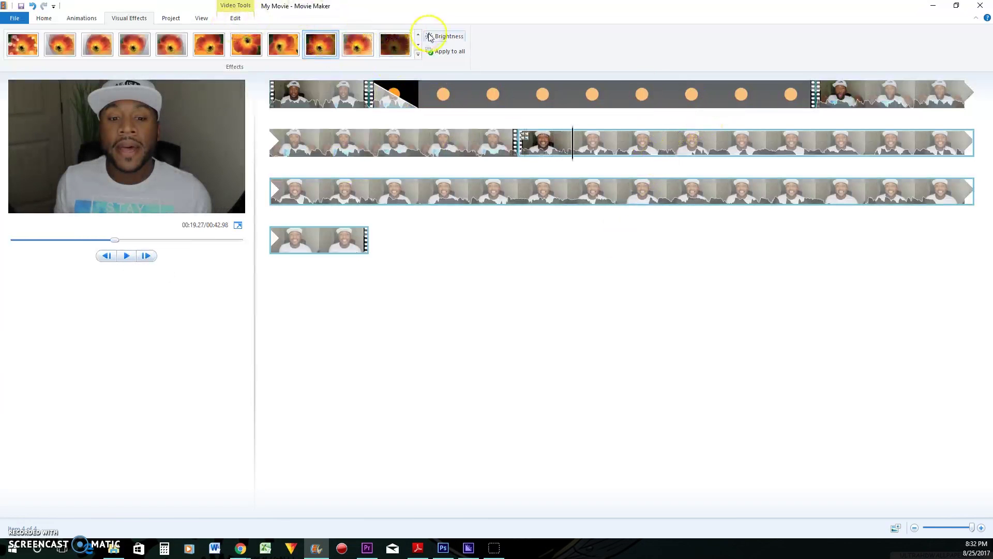
pyautogui.click(443, 36)
pyautogui.moveTo(446, 52)
pyautogui.mouseDown()
pyautogui.moveTo(435, 52)
pyautogui.moveTo(463, 53)
pyautogui.moveTo(442, 53)
pyautogui.moveTo(455, 57)
pyautogui.mouseUp()
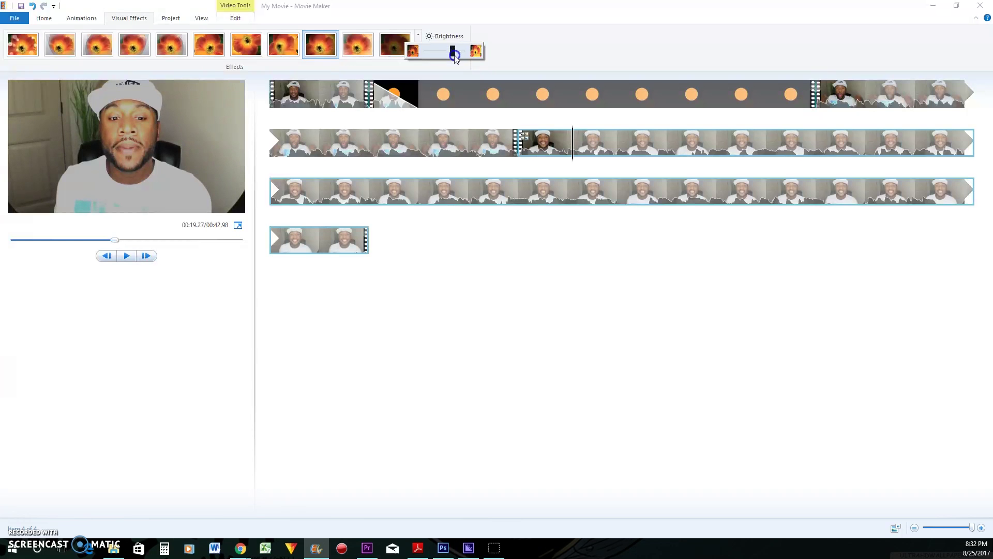
pyautogui.click(666, 354)
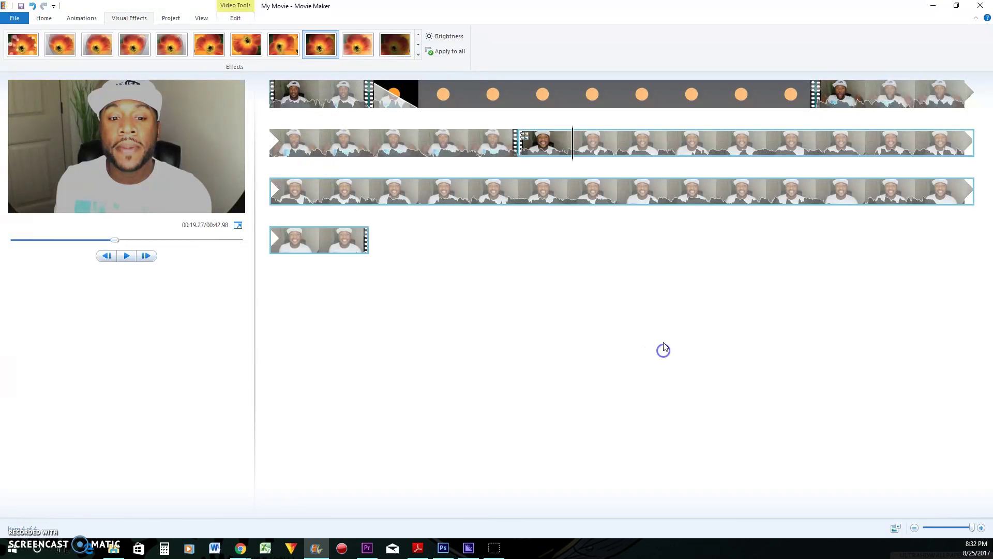
pyautogui.click(175, 17)
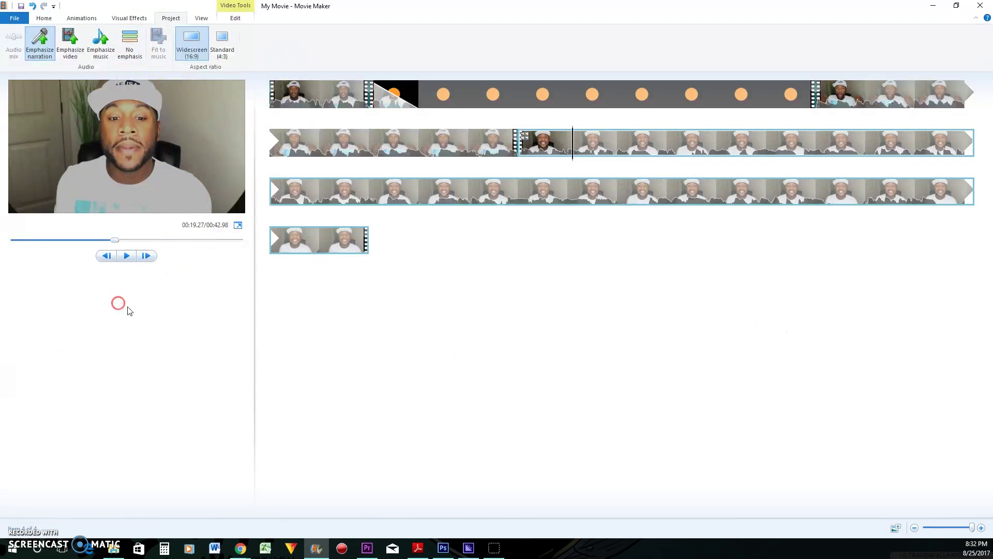
# Add the Cartoon - On & On song from Downloads, listing only audio files.
pyautogui.click(44, 19)
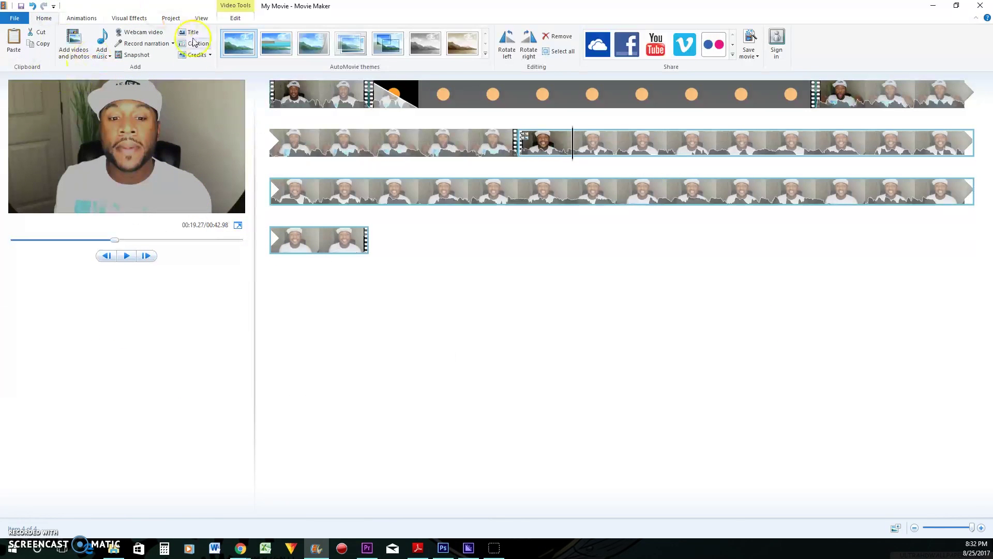
pyautogui.click(100, 59)
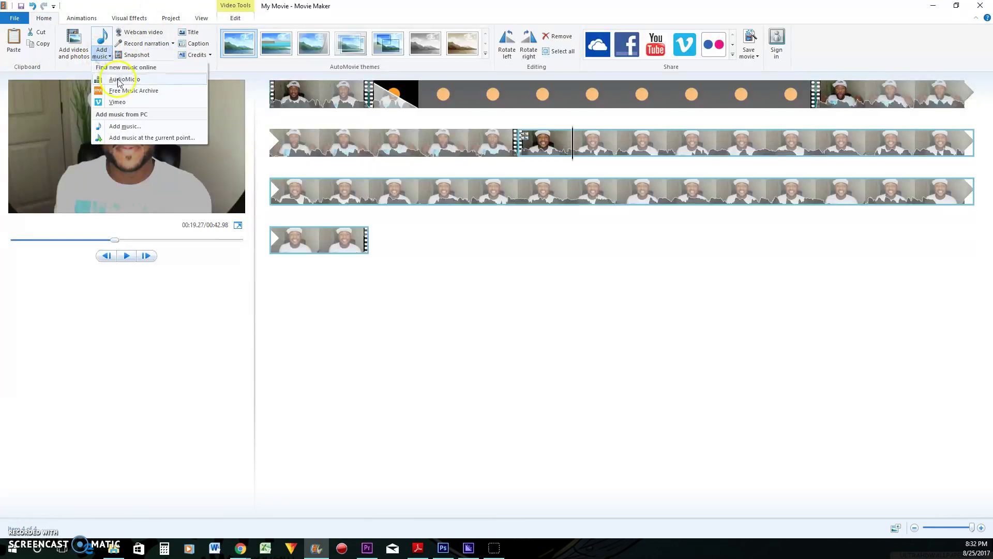
pyautogui.click(133, 128)
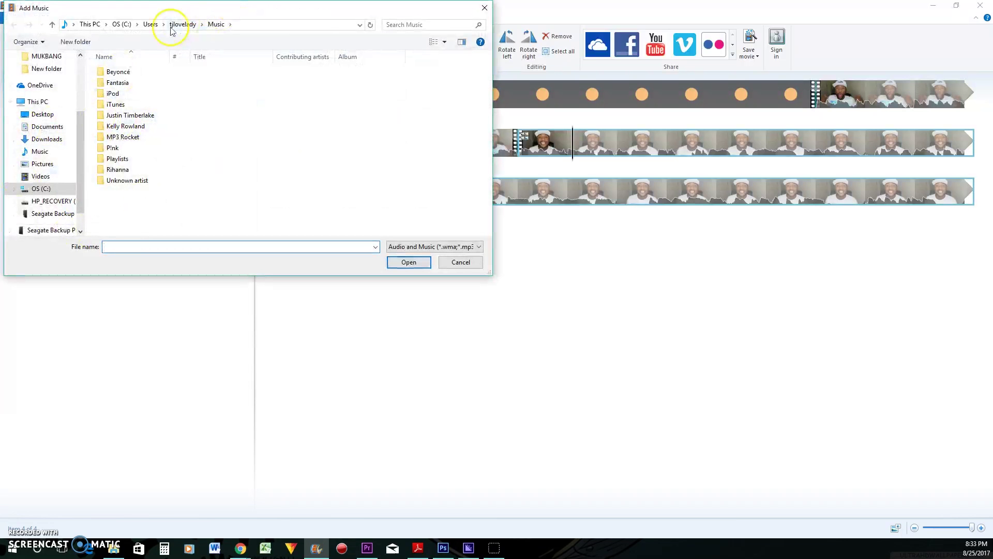
pyautogui.click(46, 139)
pyautogui.click(460, 246)
pyautogui.click(459, 249)
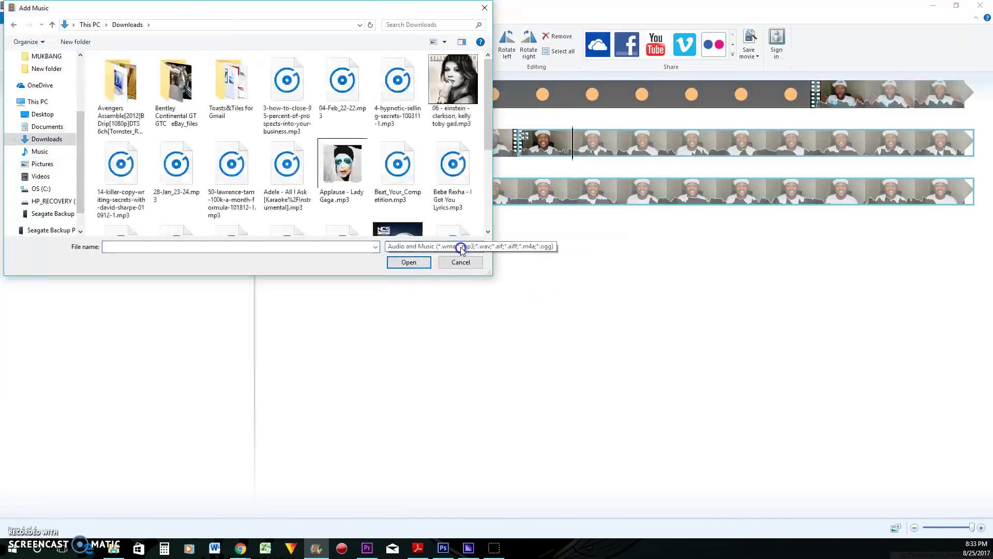
pyautogui.scroll(-5, 393, 171)
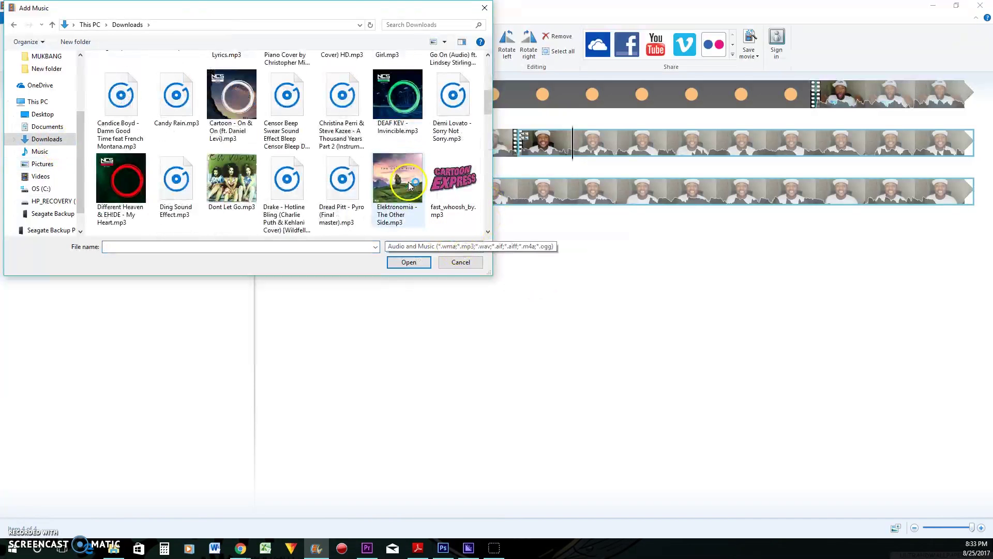
pyautogui.click(414, 116)
pyautogui.press('Left')
pyautogui.press('Left')
pyautogui.press('Left')
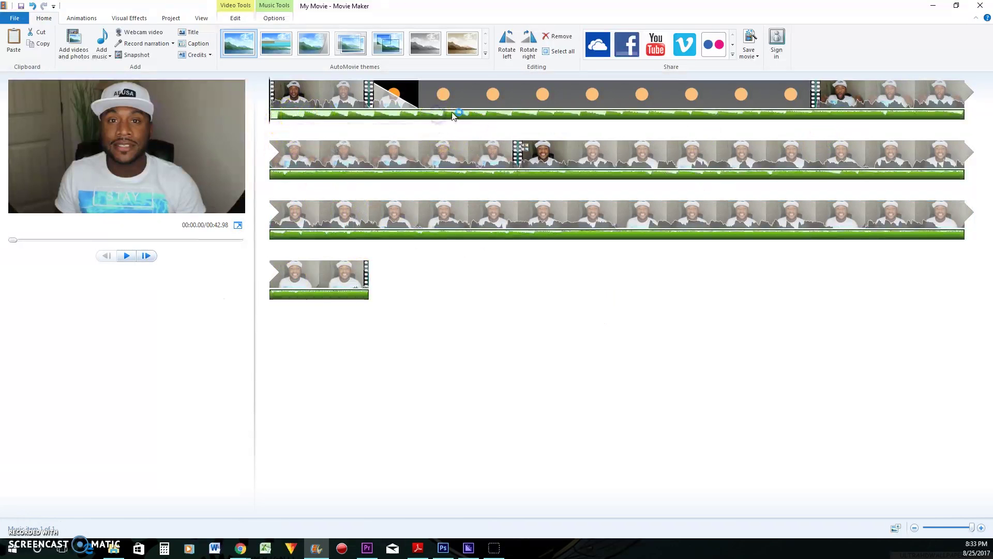
# Split the music at the intro title and drag it to start under the intro.
pyautogui.moveTo(426, 122)
pyautogui.mouseDown()
pyautogui.moveTo(588, 116)
pyautogui.moveTo(357, 129)
pyautogui.moveTo(370, 119)
pyautogui.moveTo(727, 146)
pyautogui.moveTo(660, 126)
pyautogui.moveTo(730, 104)
pyautogui.moveTo(580, 121)
pyautogui.moveTo(420, 118)
pyautogui.mouseUp()
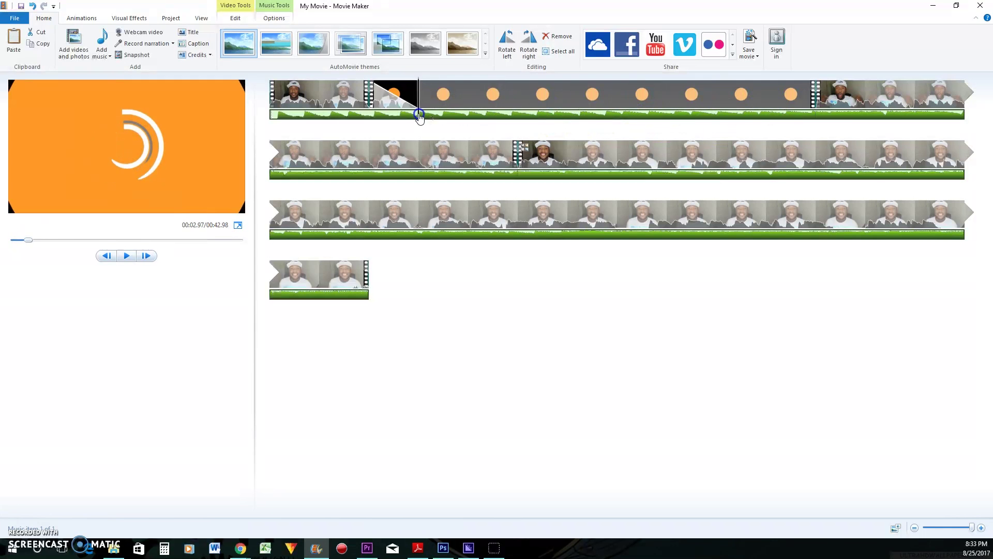
pyautogui.rightClick(420, 117)
pyautogui.click(455, 192)
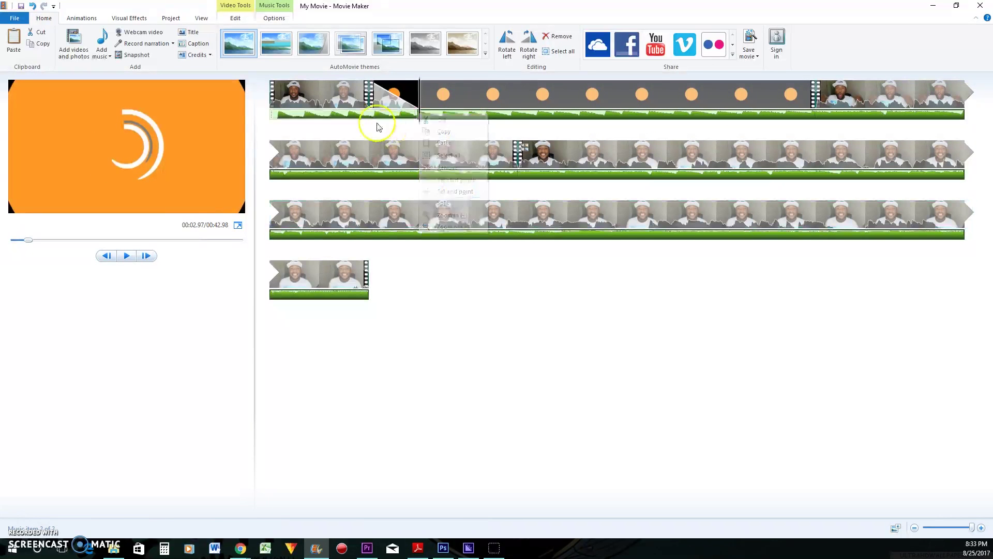
pyautogui.click(392, 118)
pyautogui.click(392, 120)
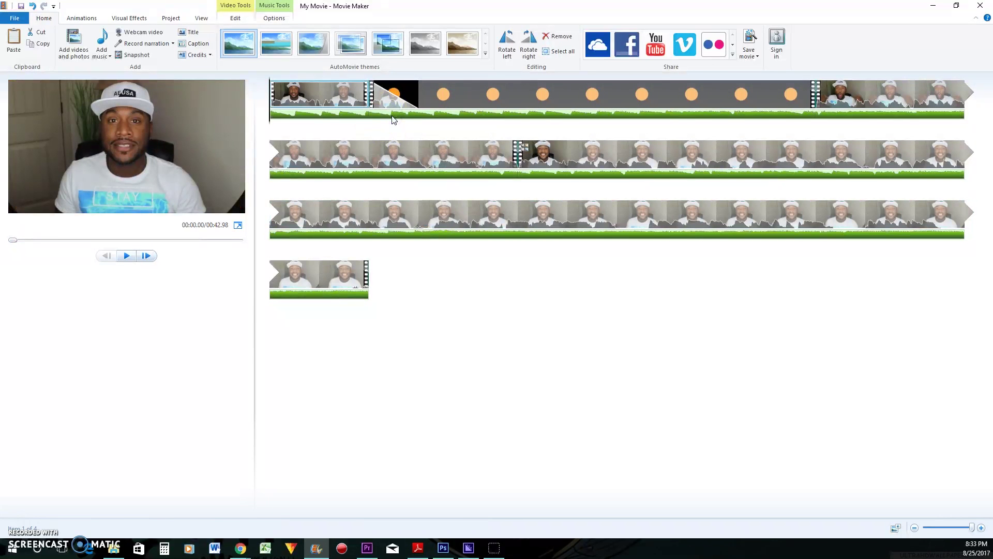
pyautogui.click(313, 114)
pyautogui.moveTo(387, 107); pyautogui.dragTo(815, 111)
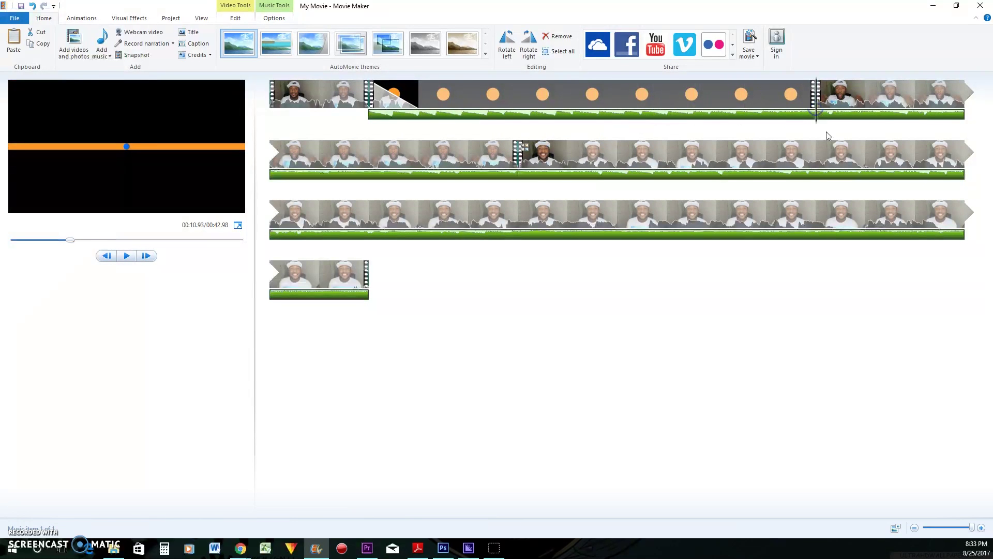
# Split the music where the post-title clip begins, replay from the start, and select its second part.
pyautogui.rightClick(817, 124)
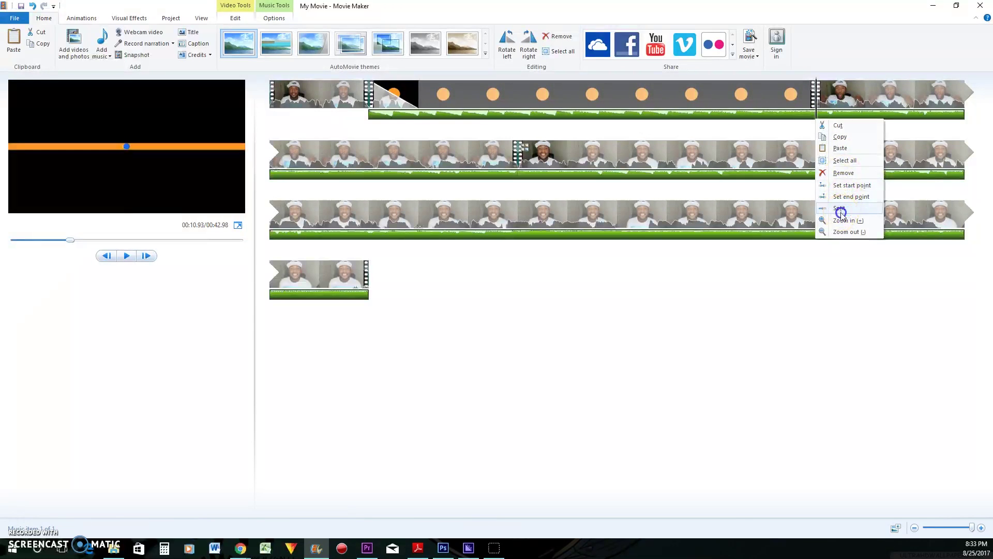
pyautogui.click(848, 216)
pyautogui.click(365, 95)
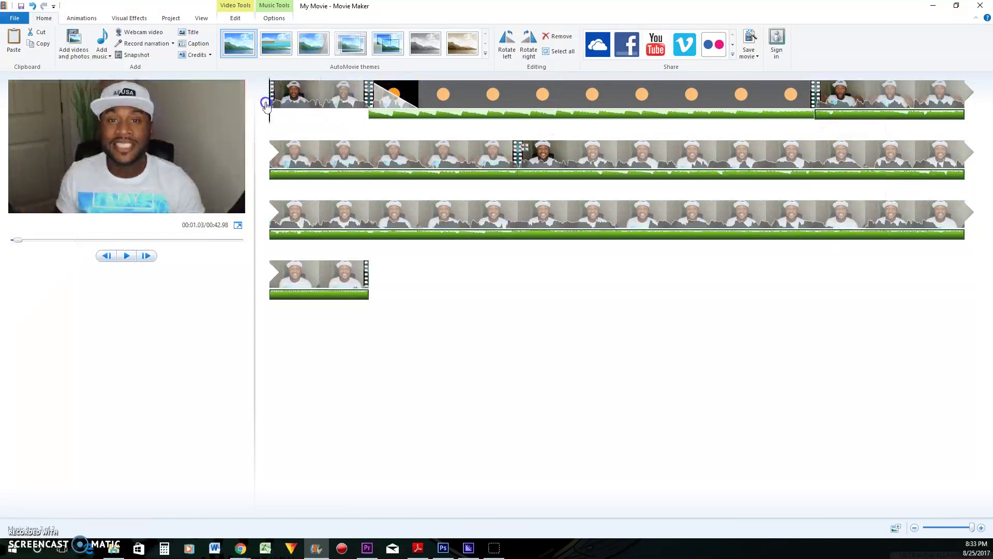
pyautogui.click(132, 255)
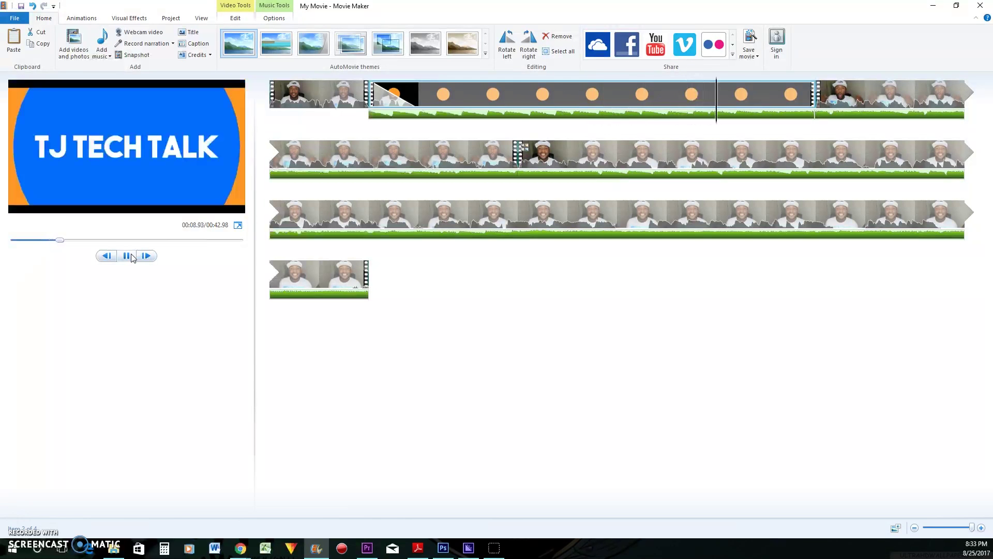
pyautogui.click(129, 255)
pyautogui.click(875, 45)
pyautogui.moveTo(828, 118)
pyautogui.mouseDown()
pyautogui.moveTo(733, 114)
pyautogui.moveTo(870, 118)
pyautogui.moveTo(816, 122)
pyautogui.moveTo(829, 126)
pyautogui.mouseUp()
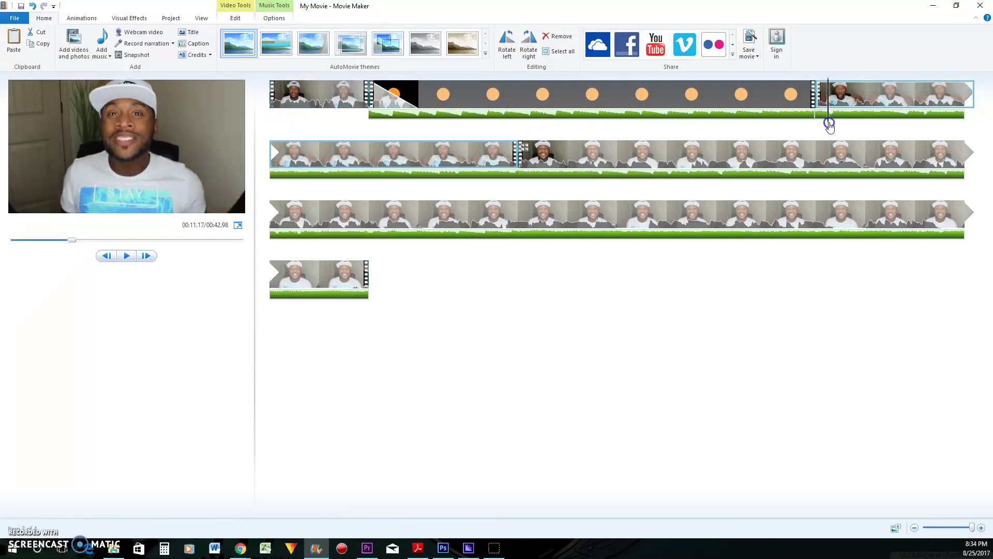
pyautogui.click(849, 115)
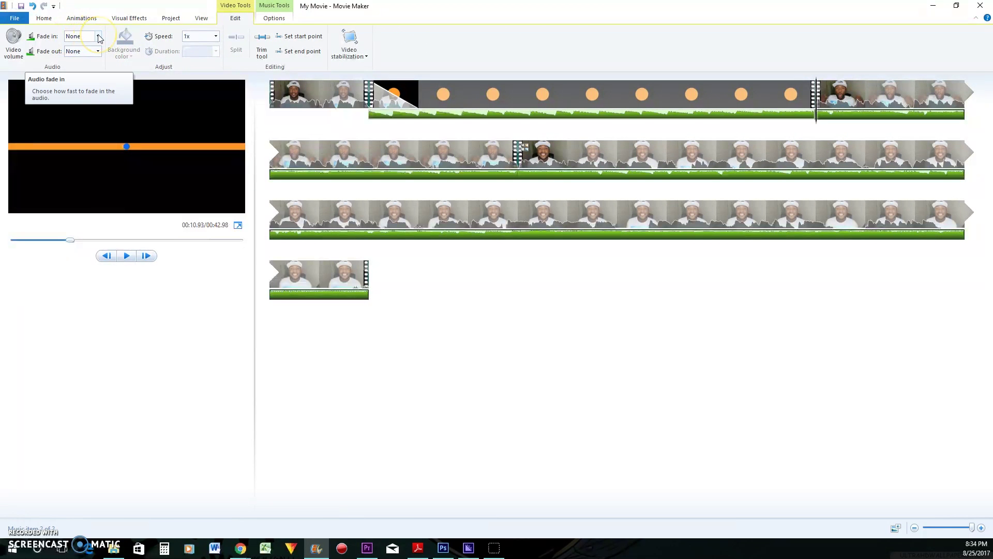
# Set the intro title's audio fade-out to Fast and play its end to hear the fade.
pyautogui.click(98, 51)
pyautogui.click(89, 88)
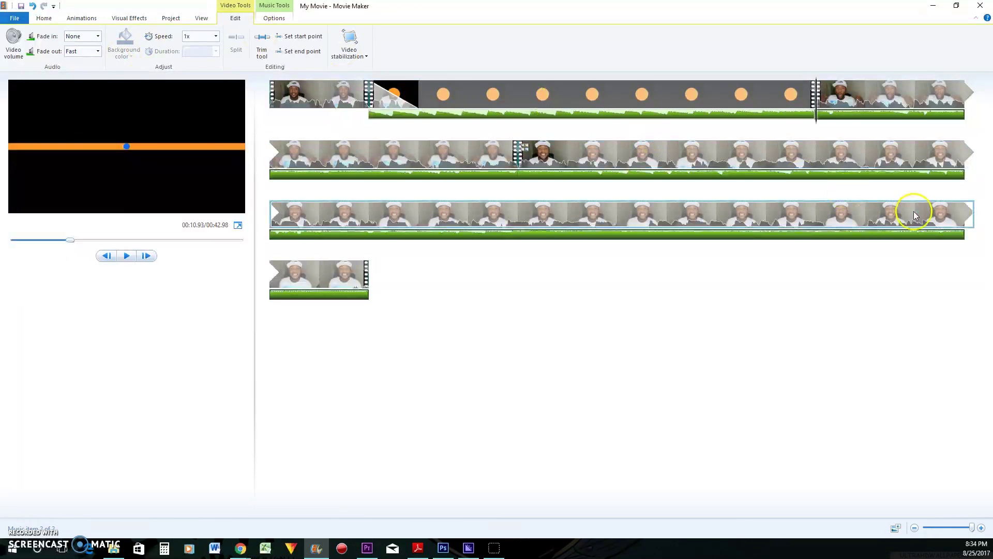
pyautogui.click(806, 121)
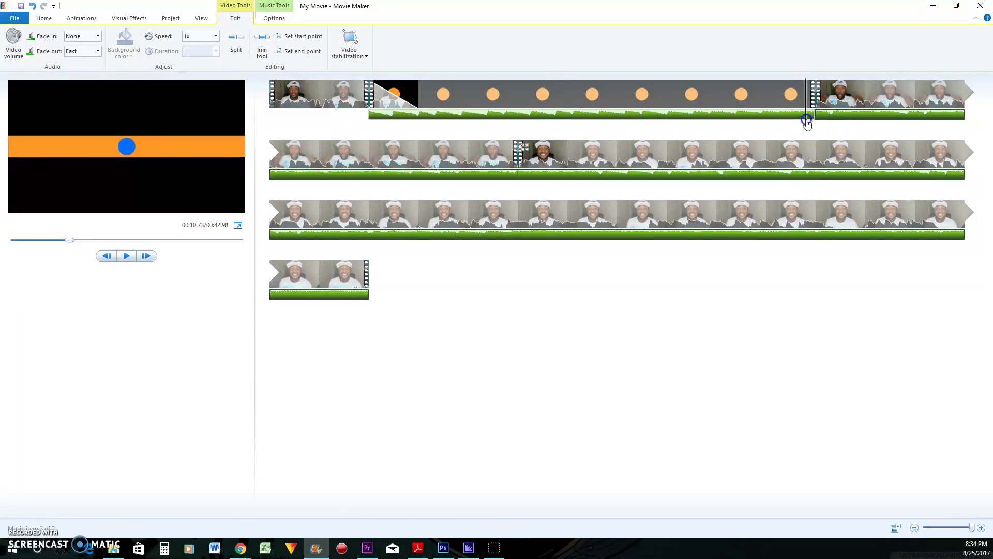
pyautogui.click(126, 256)
pyautogui.click(127, 255)
# Select the second music part, check the video volume control, and show the music's start and end points.
pyautogui.click(830, 129)
pyautogui.click(829, 115)
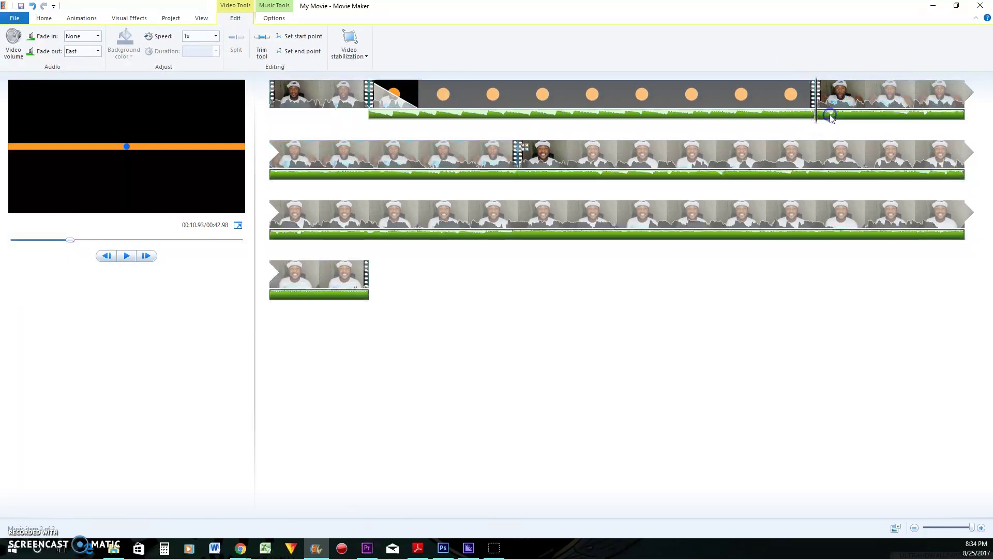
pyautogui.click(13, 44)
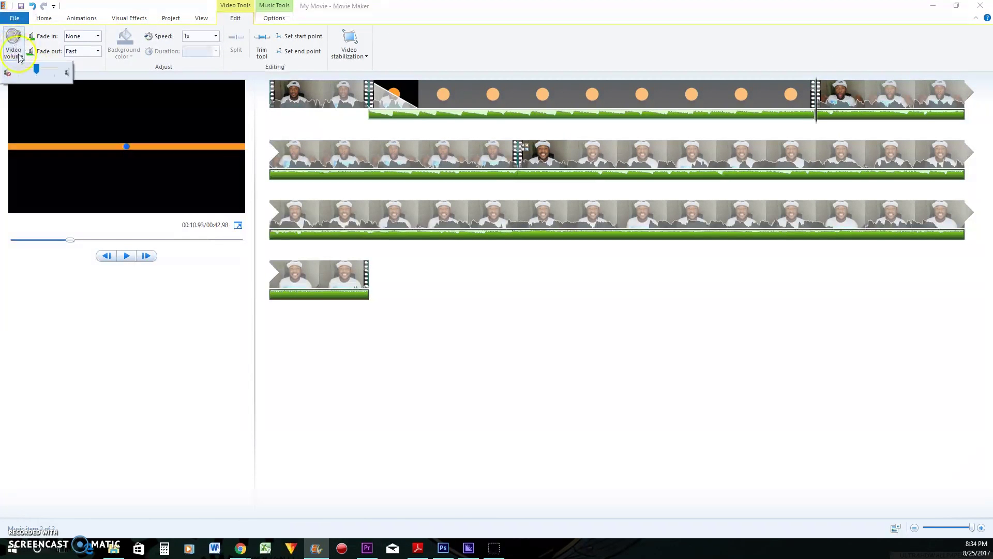
pyautogui.click(15, 53)
pyautogui.click(15, 53)
pyautogui.click(273, 20)
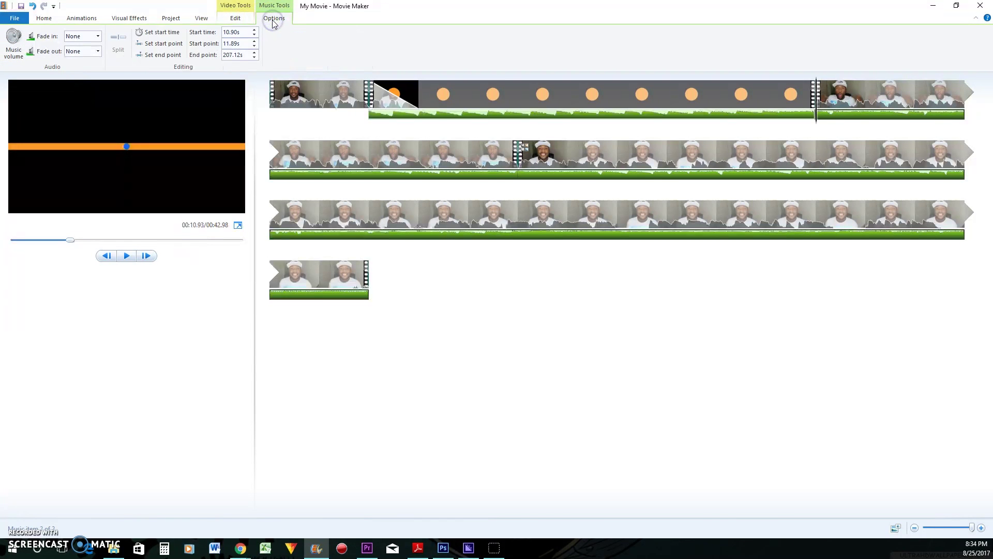
# Check the music volume control while previewing the movie from the intro title clip.
pyautogui.click(667, 154)
pyautogui.click(14, 51)
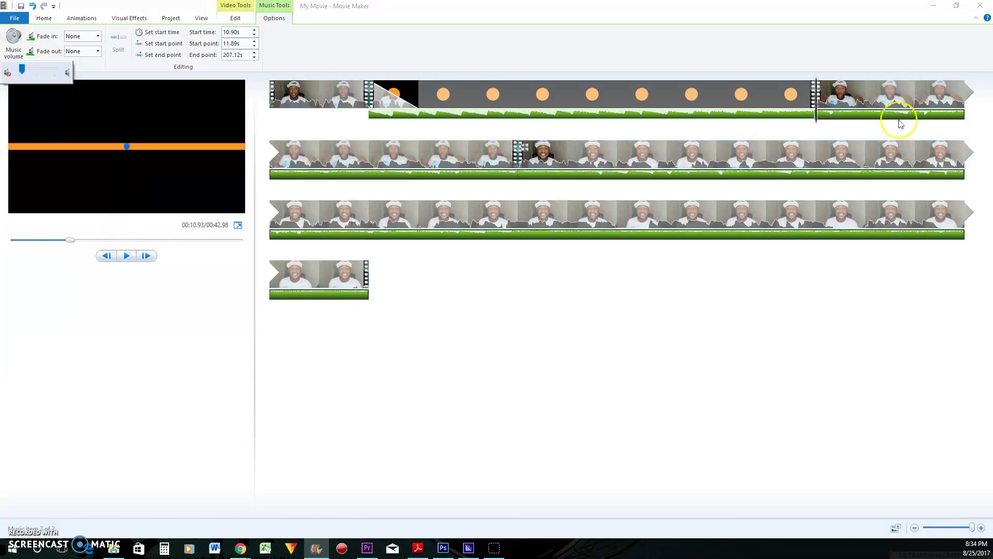
pyautogui.click(790, 91)
pyautogui.click(118, 252)
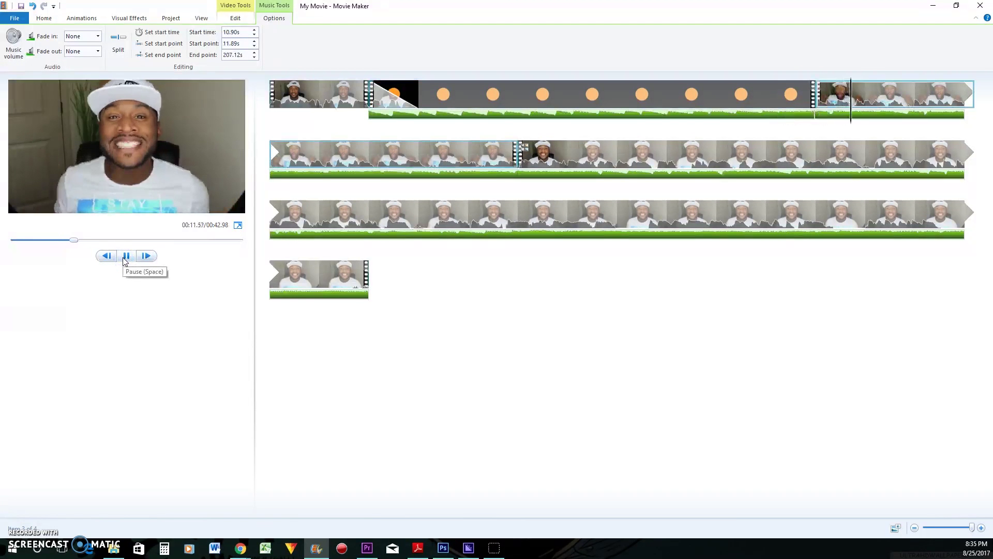
pyautogui.click(124, 258)
pyautogui.click(13, 41)
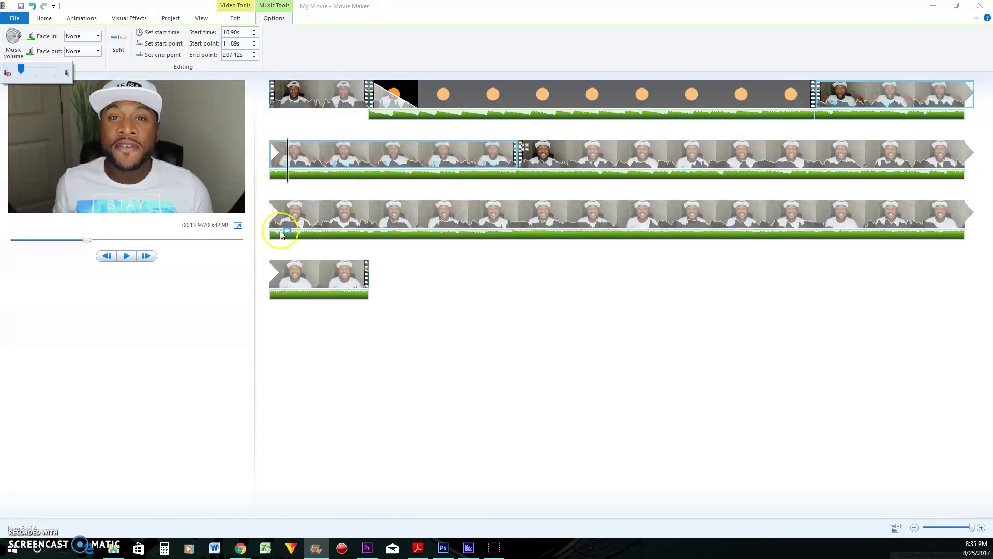
pyautogui.click(802, 99)
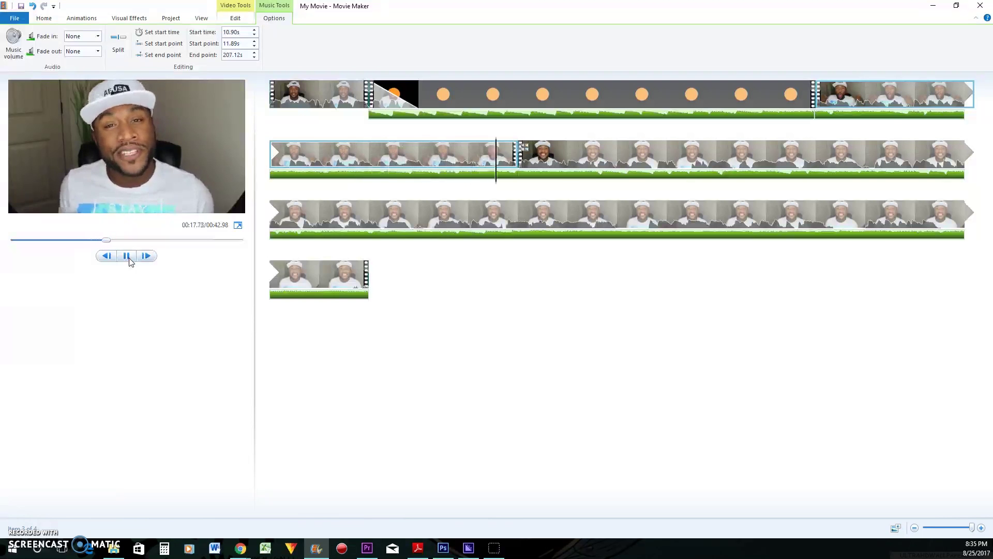
# Pause playback, select the first row's closing clip, show its video editing options, and switch to the browser.
pyautogui.click(128, 256)
pyautogui.click(665, 223)
pyautogui.click(540, 160)
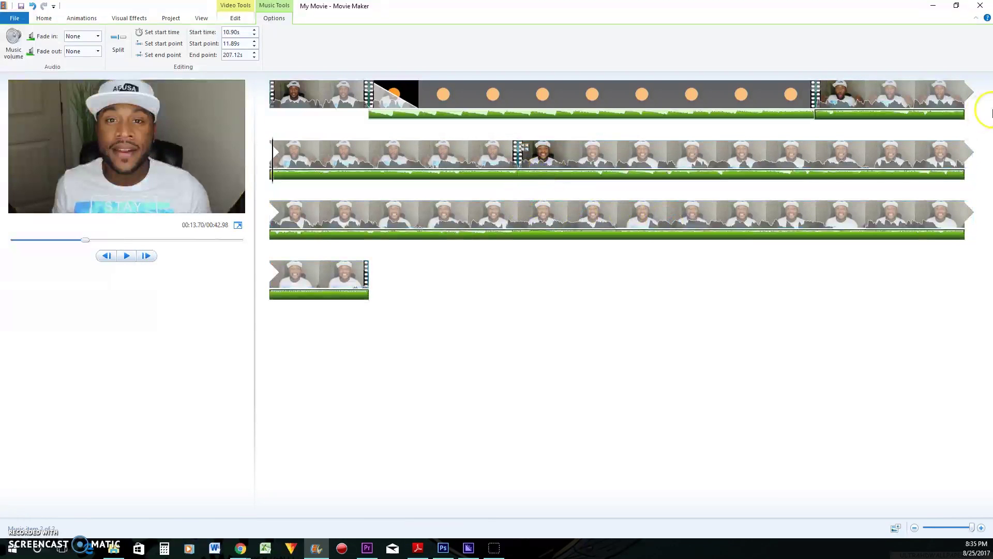
pyautogui.click(885, 101)
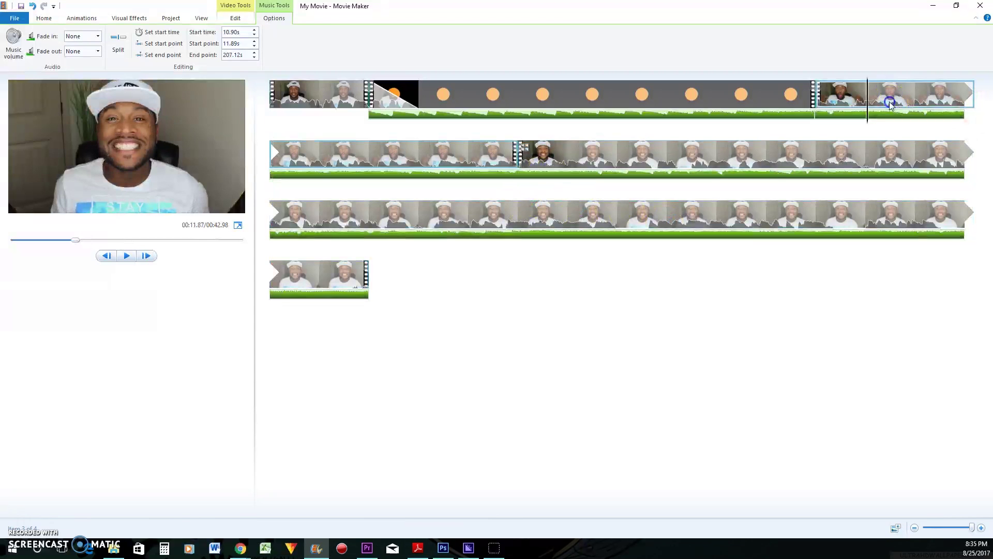
pyautogui.click(237, 19)
pyautogui.hotkey('alt', 'Tab')
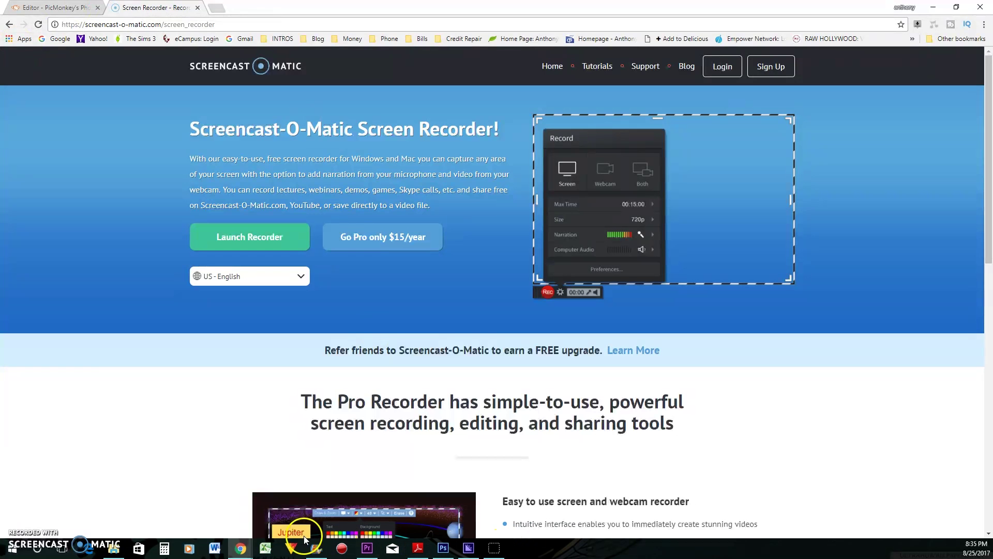
# Back in Movie Maker, preview the TJ TECH TALK title into the talking clip, then mark 00:22.20 on row two.
pyautogui.click(316, 548)
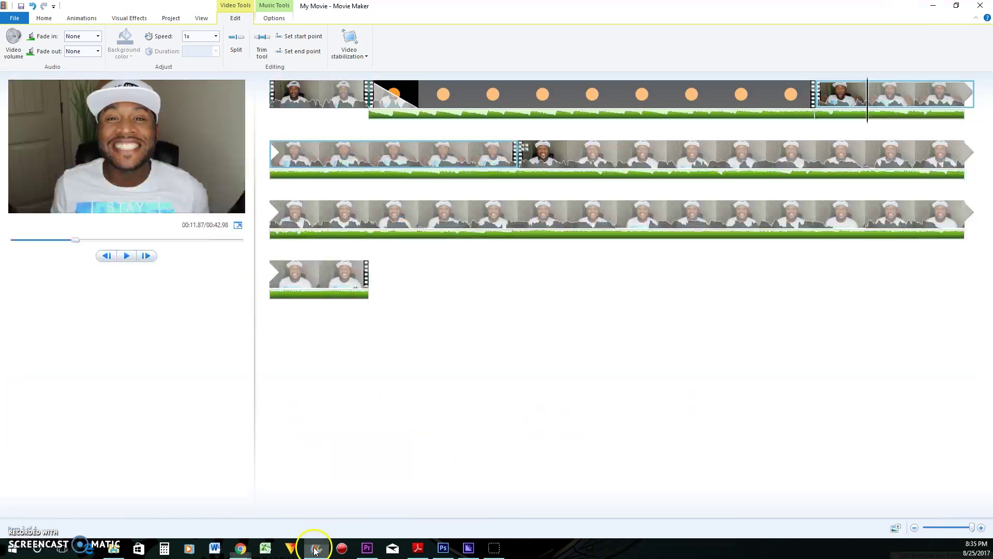
pyautogui.click(7, 48)
pyautogui.click(768, 96)
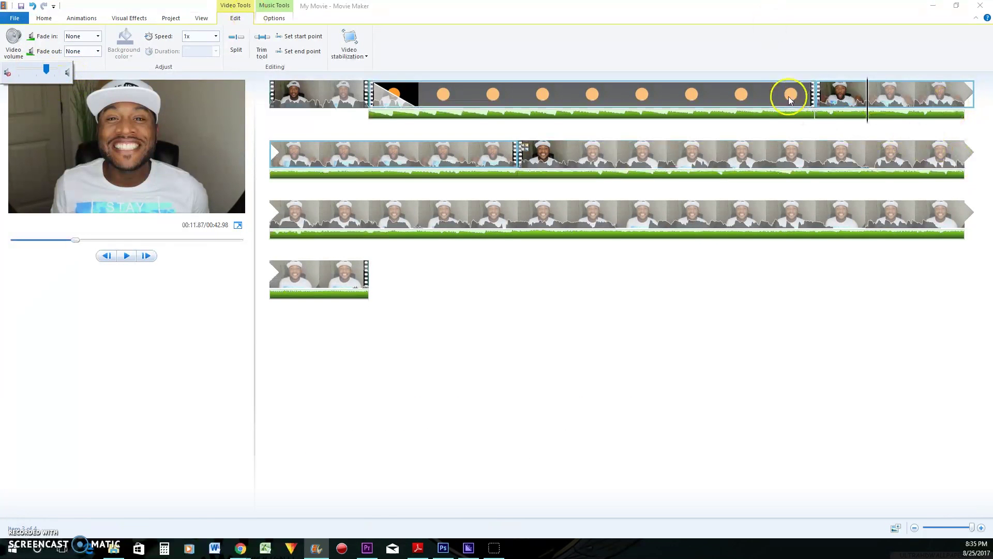
pyautogui.click(128, 256)
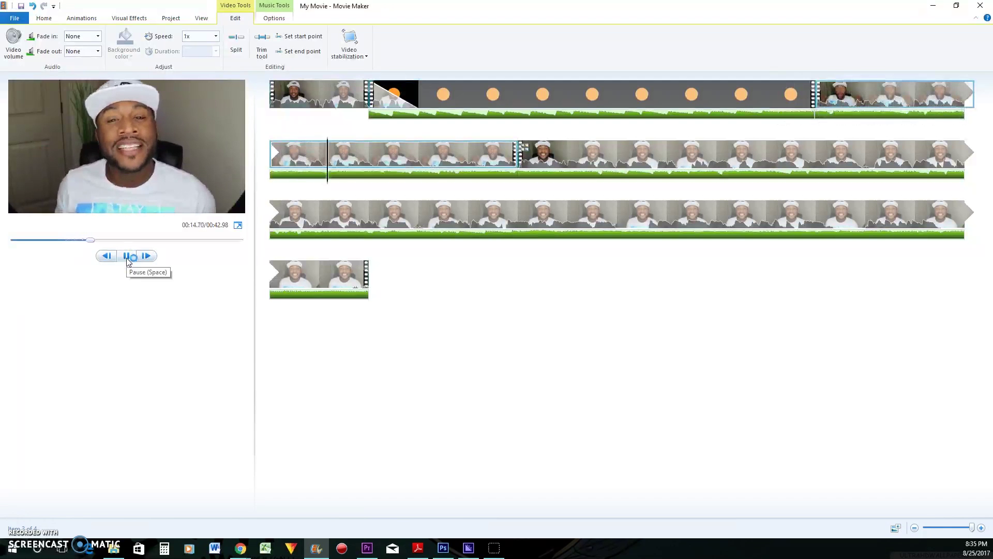
pyautogui.click(127, 257)
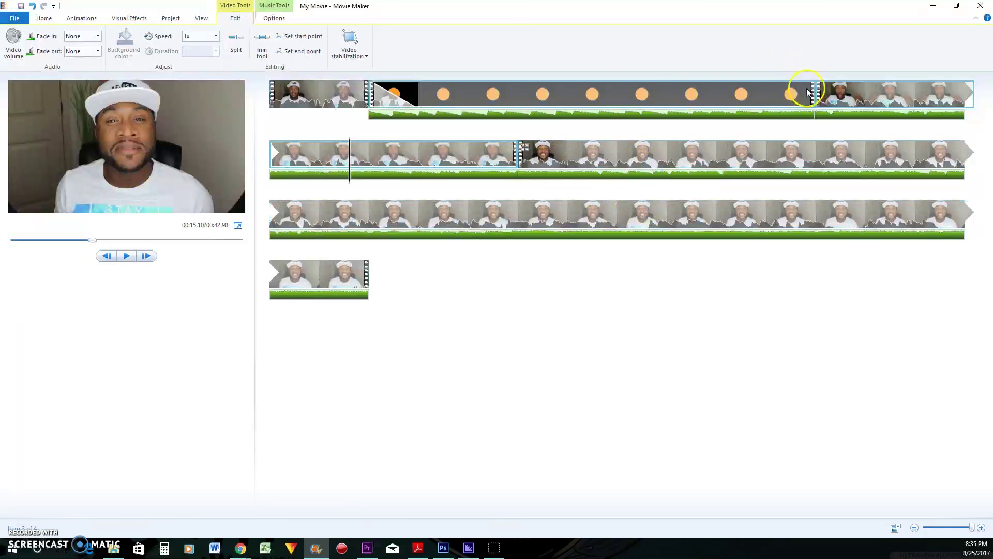
pyautogui.click(721, 144)
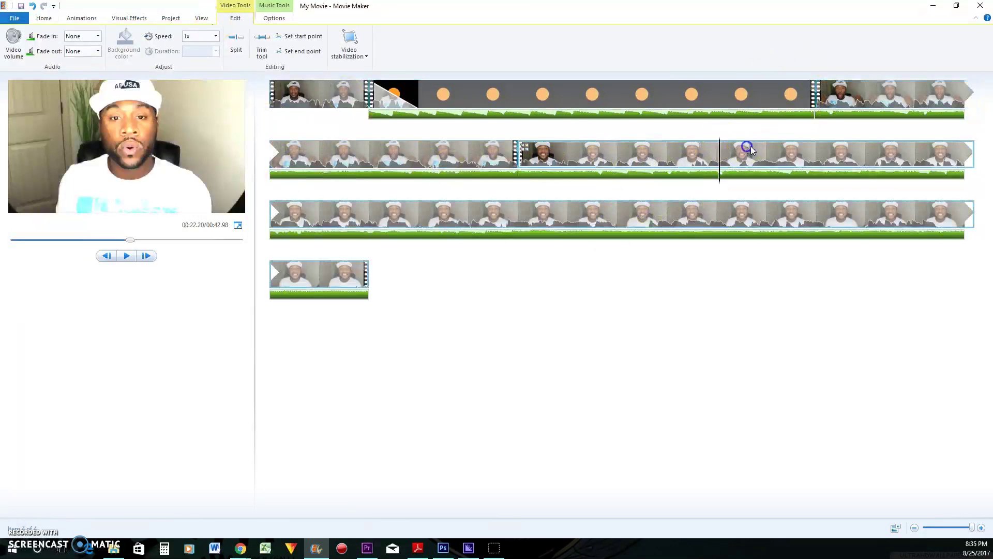
# Split the second-row talking-head clip at 00:22.20 and select the short piece before the split.
pyautogui.rightClick(721, 165)
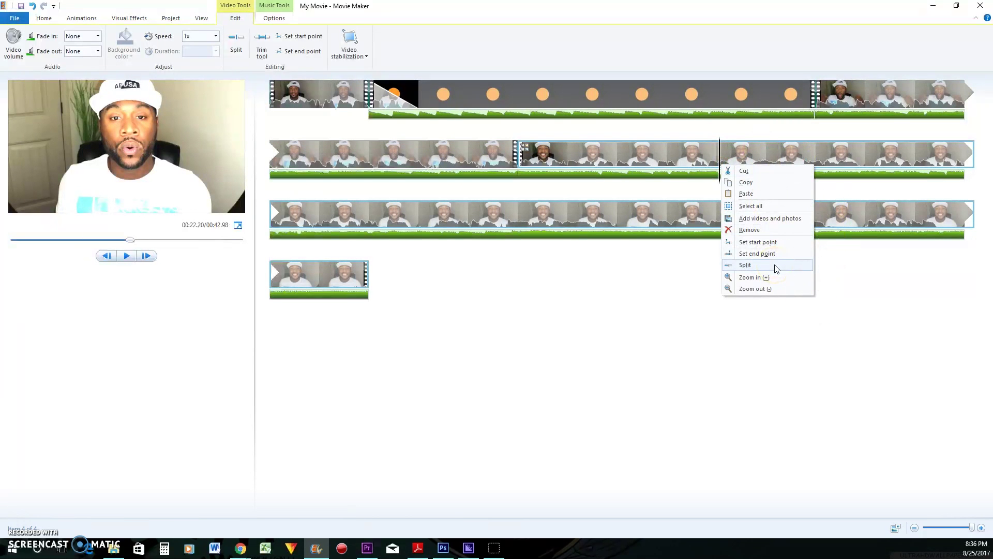
pyautogui.click(745, 265)
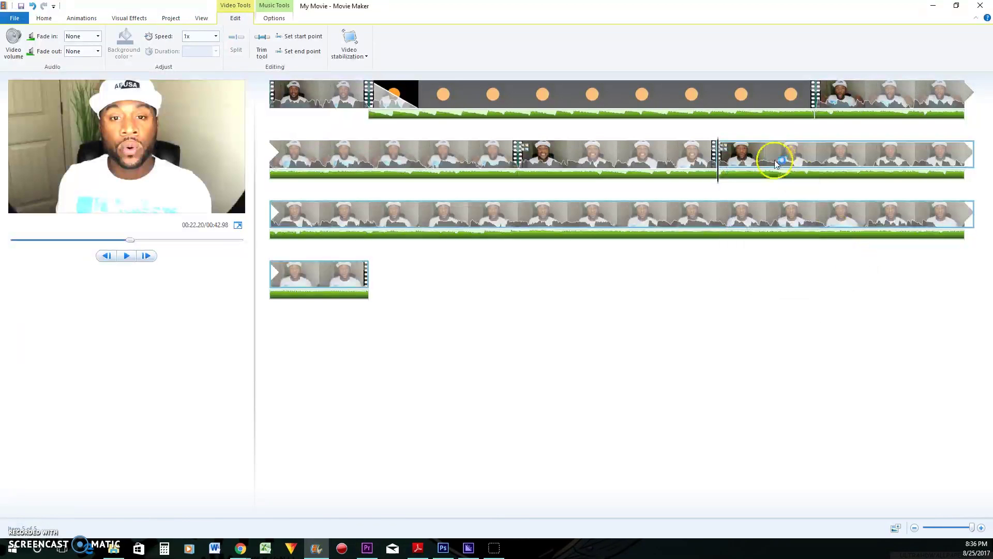
pyautogui.click(684, 162)
pyautogui.rightClick(683, 163)
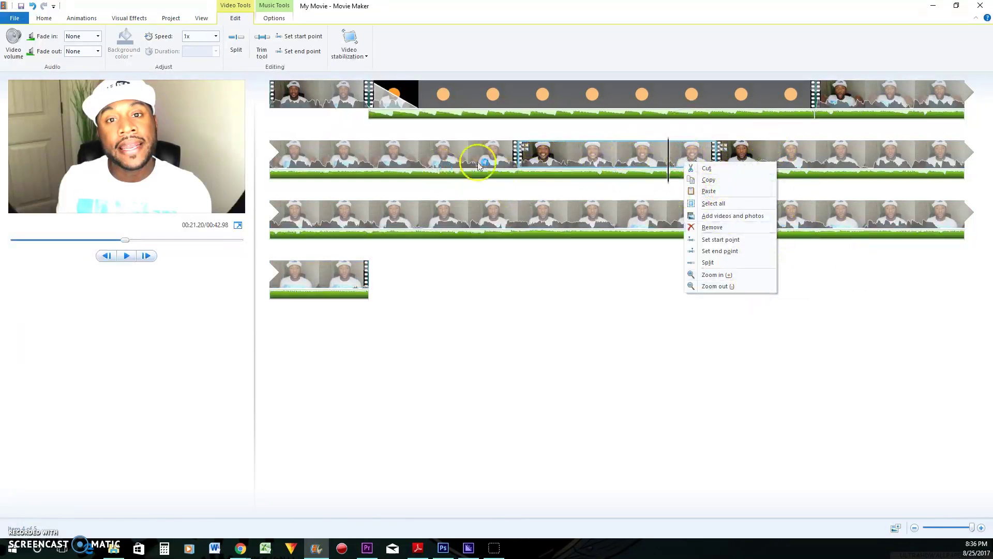
pyautogui.click(565, 150)
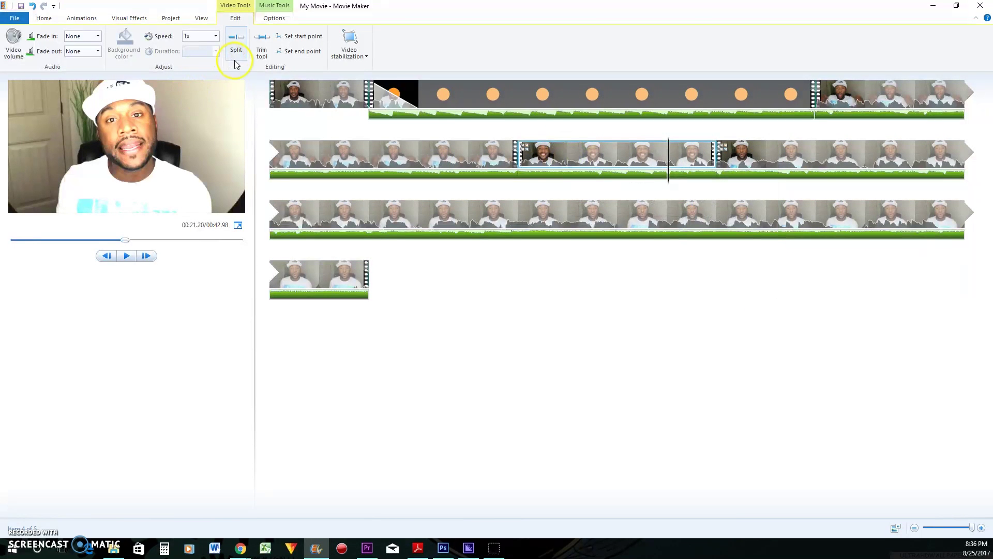
# Set that piece's speed to 4x, preview the result, and return to 00:17.30.
pyautogui.click(207, 36)
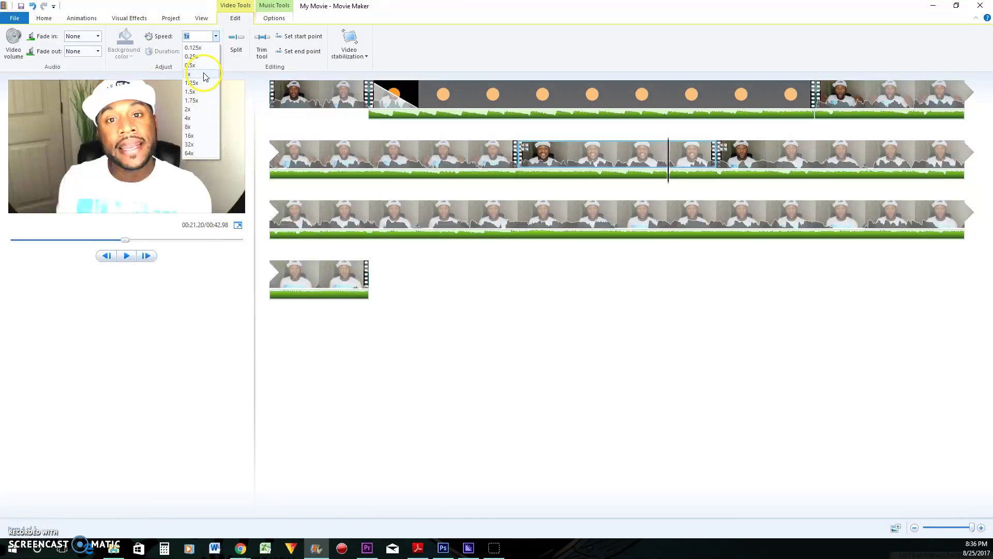
pyautogui.click(188, 118)
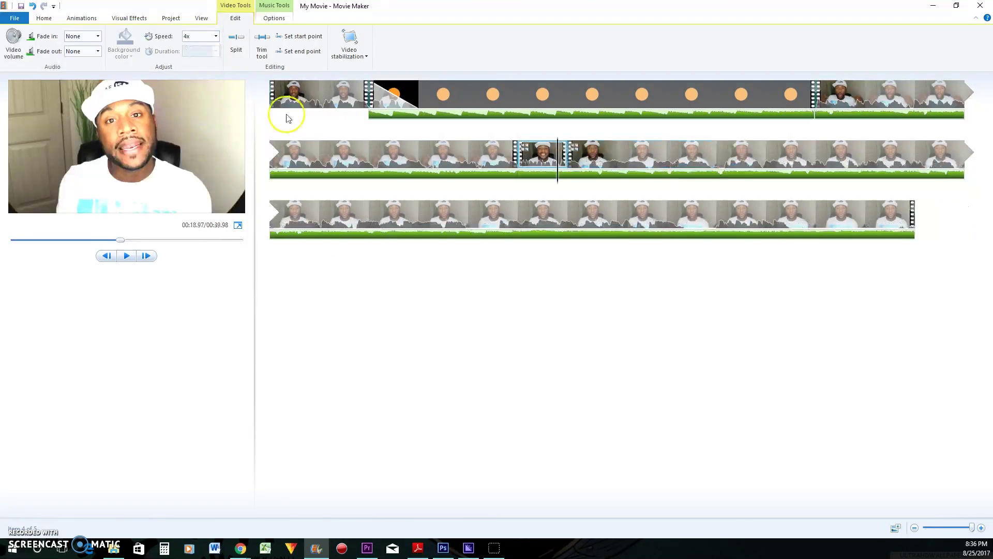
pyautogui.click(371, 155)
pyautogui.click(127, 255)
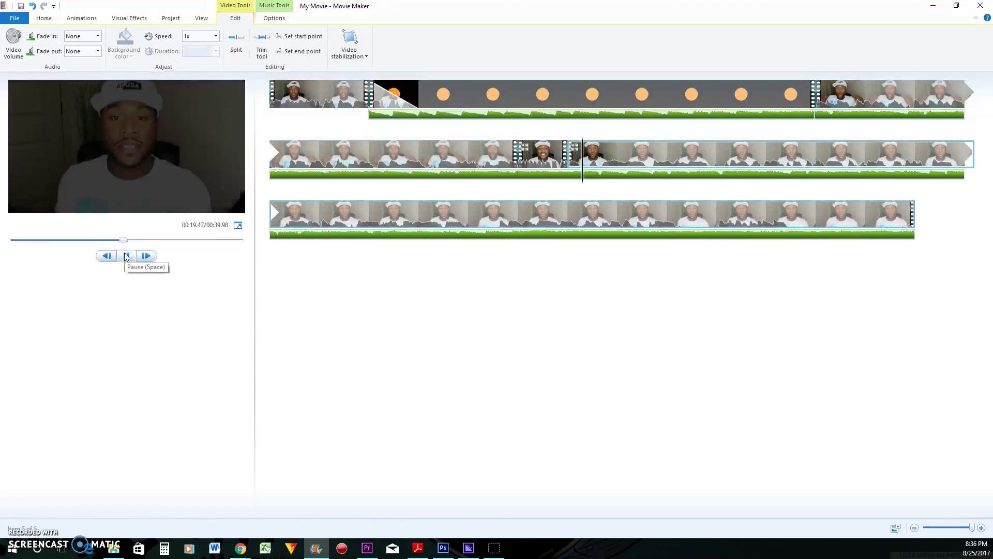
pyautogui.click(127, 256)
pyautogui.click(554, 168)
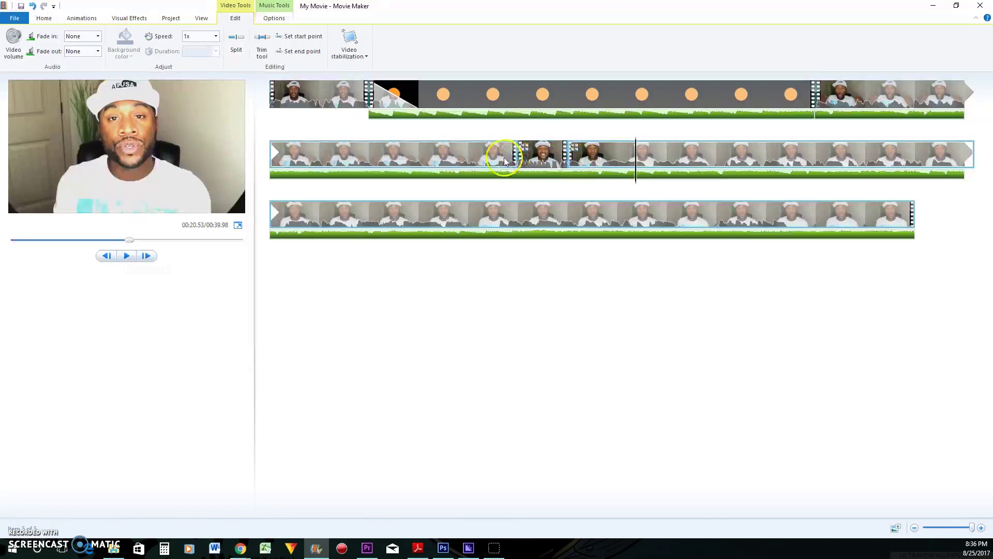
pyautogui.click(470, 155)
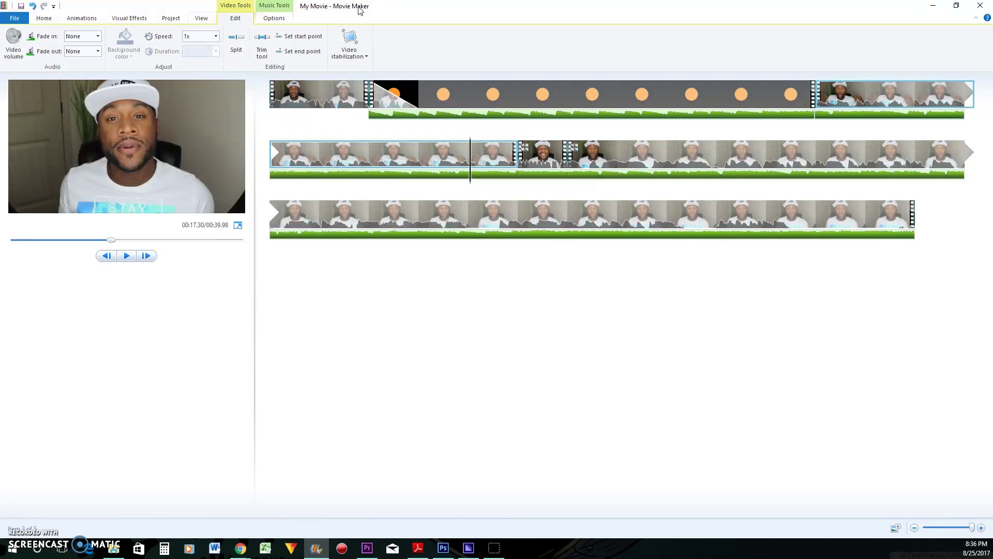
# Review the video stabilization choices, then the music Options, View, Animations and Home tab commands.
pyautogui.click(360, 56)
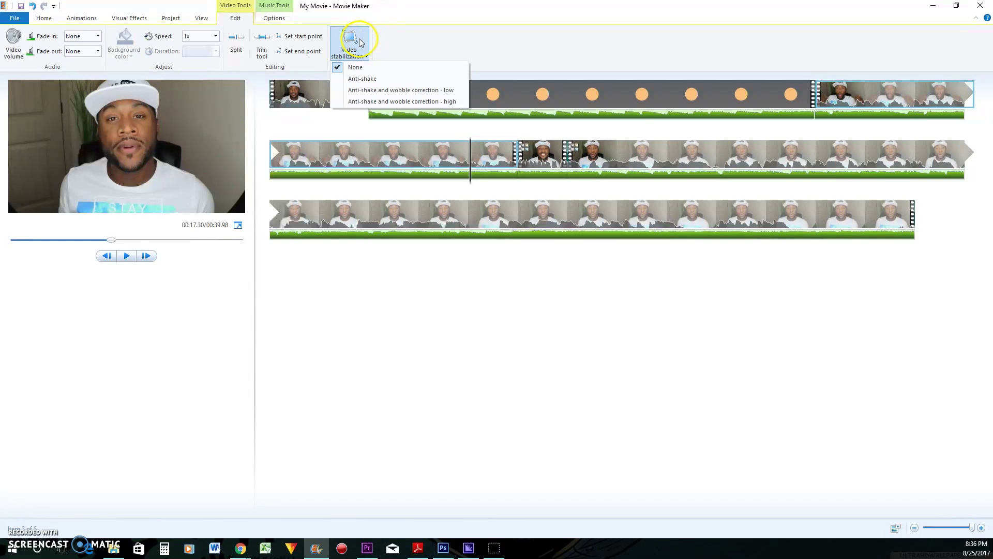
pyautogui.scroll(1, 359, 39)
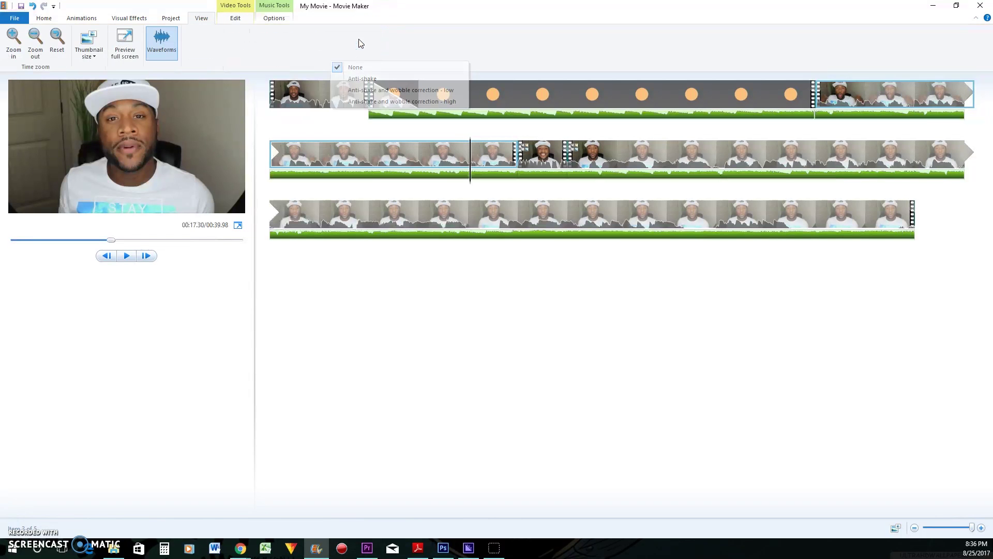
pyautogui.click(276, 18)
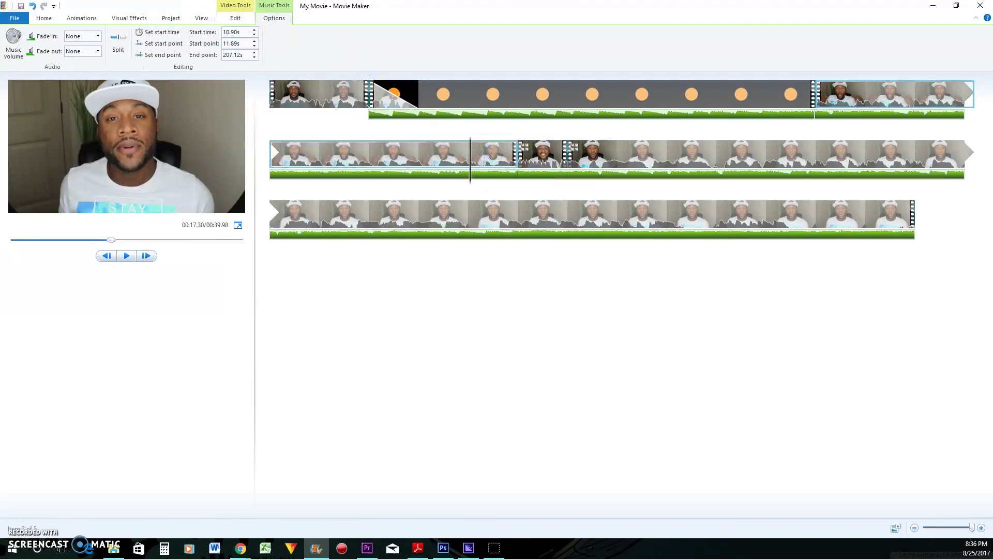
pyautogui.click(237, 18)
pyautogui.click(202, 17)
pyautogui.click(267, 18)
pyautogui.click(158, 20)
pyautogui.click(135, 18)
pyautogui.click(86, 19)
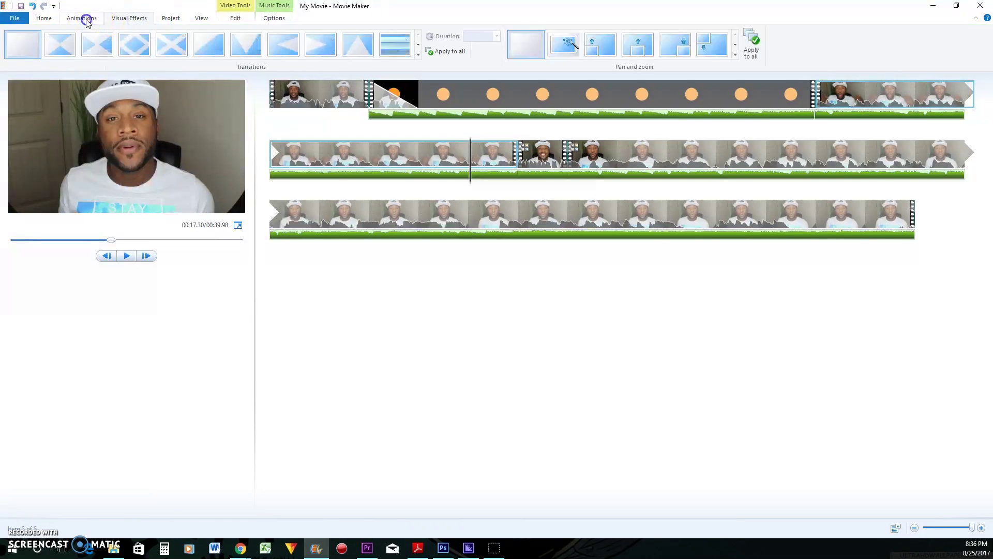
pyautogui.click(41, 18)
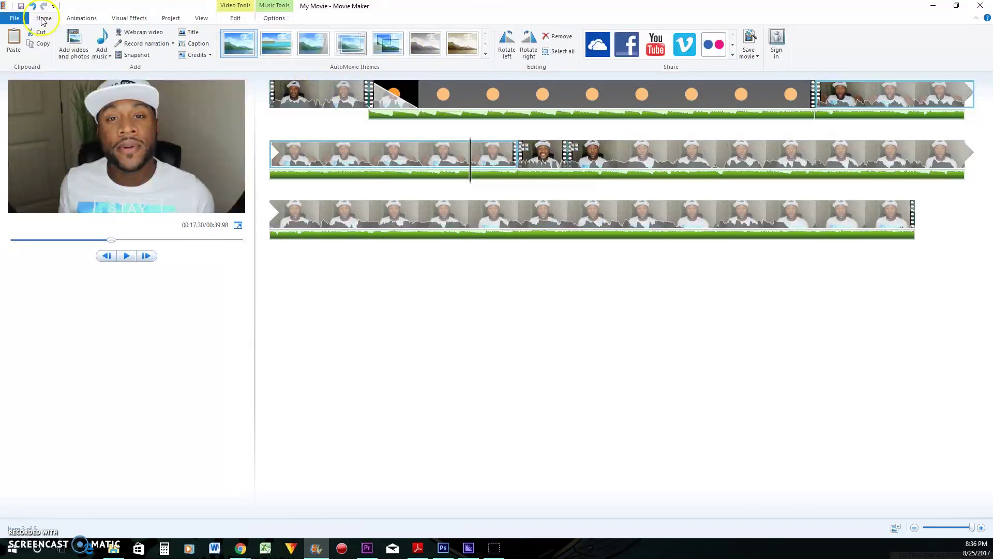
# Browse the Save movie export presets, then close the window so it asks to save My Movie.
pyautogui.click(751, 49)
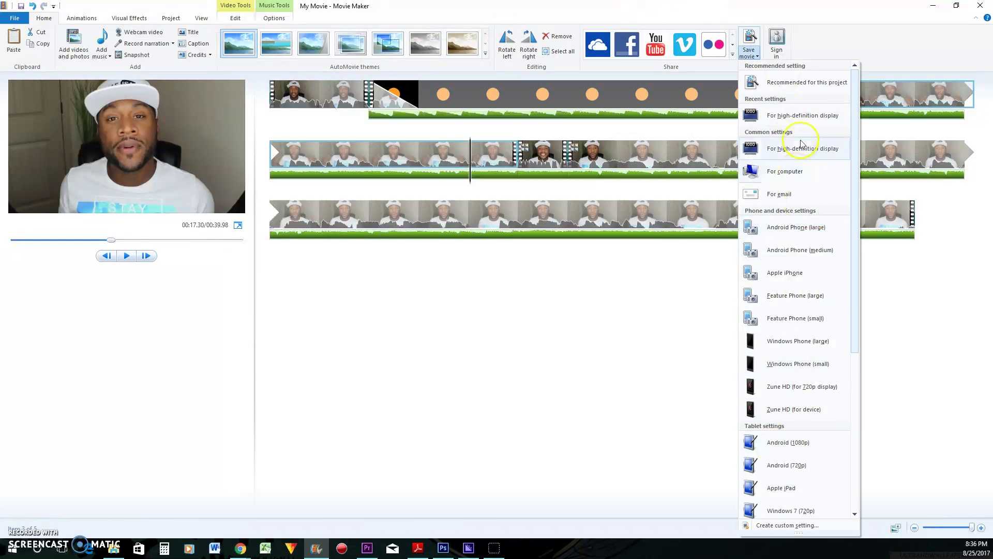
pyautogui.moveTo(856, 247); pyautogui.dragTo(858, 145)
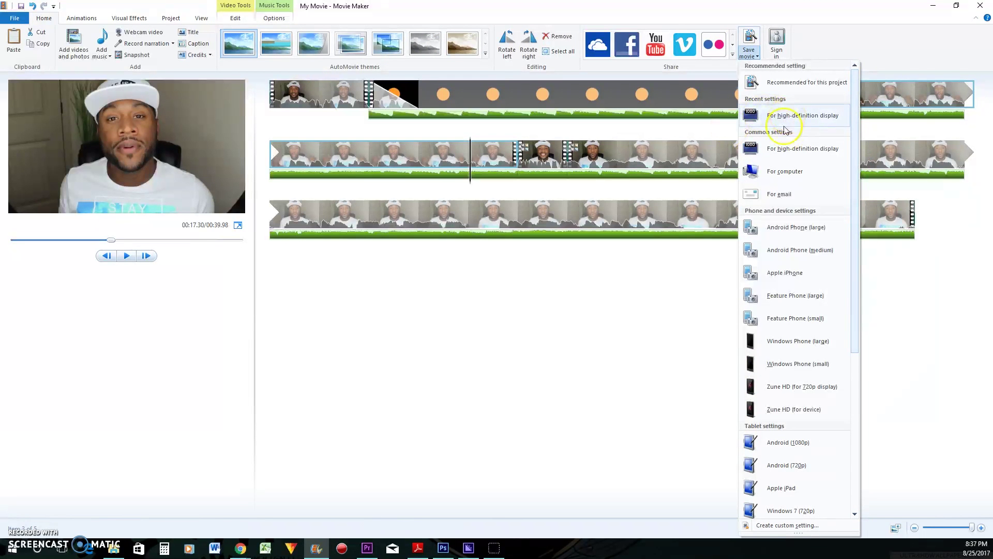
pyautogui.click(432, 303)
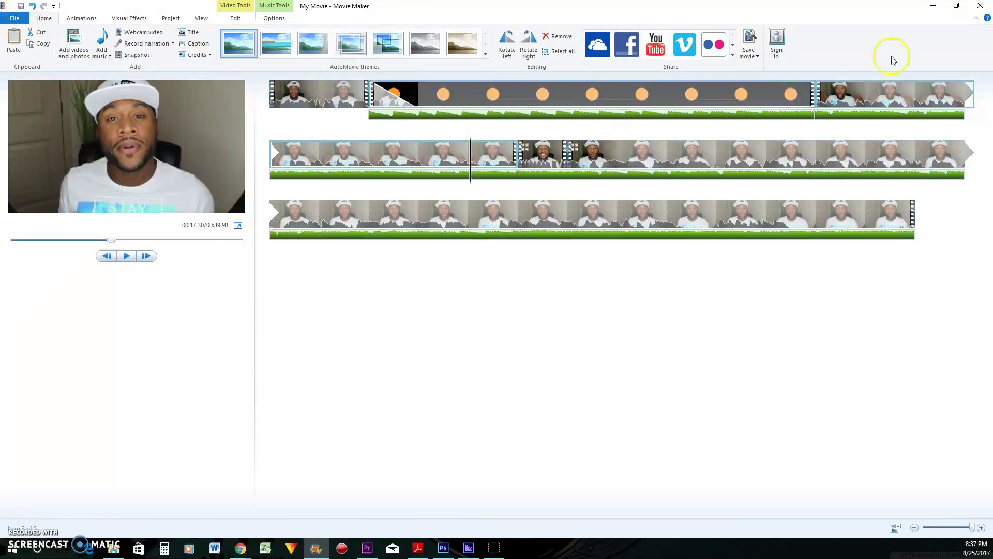
pyautogui.click(980, 5)
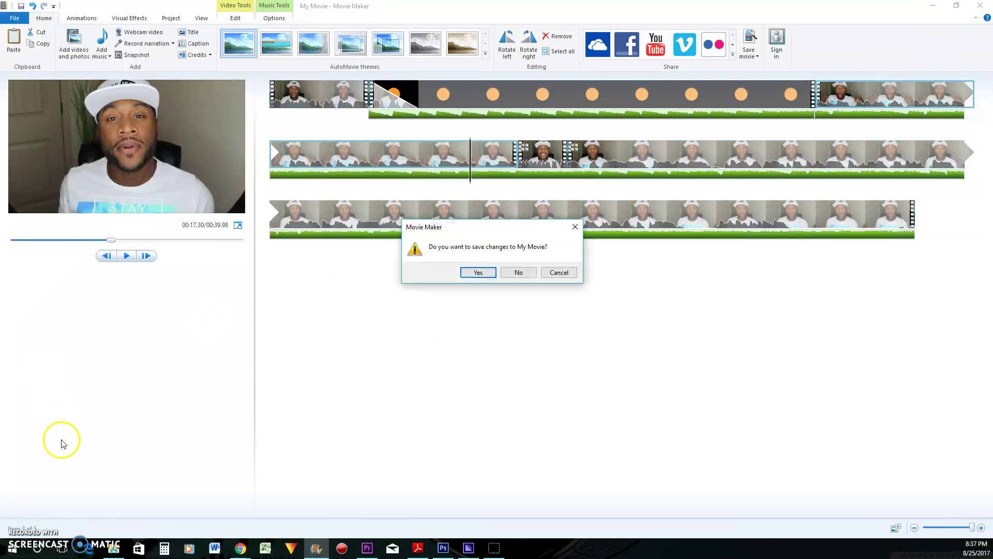